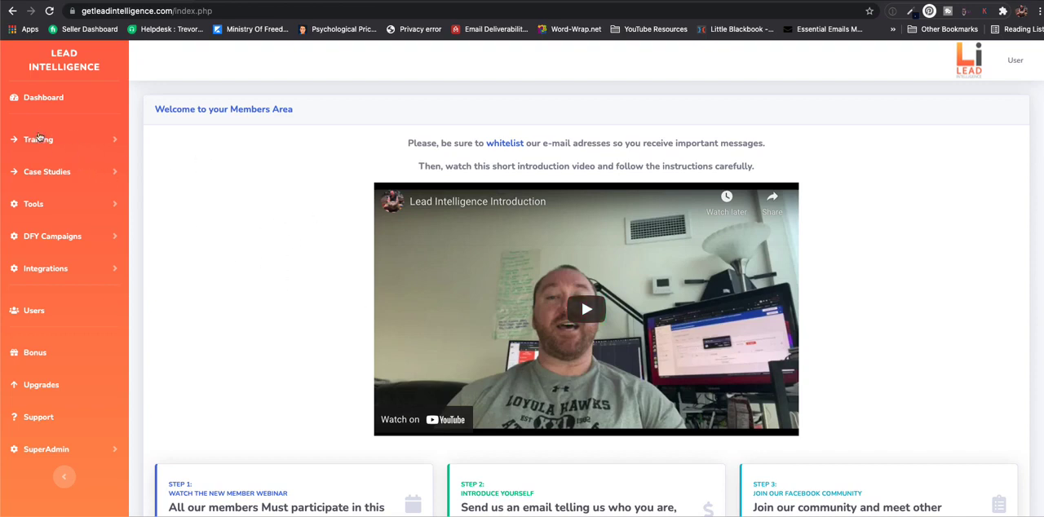
- Look over the training topics and open the list of existing quizzes
left_click(38, 137)
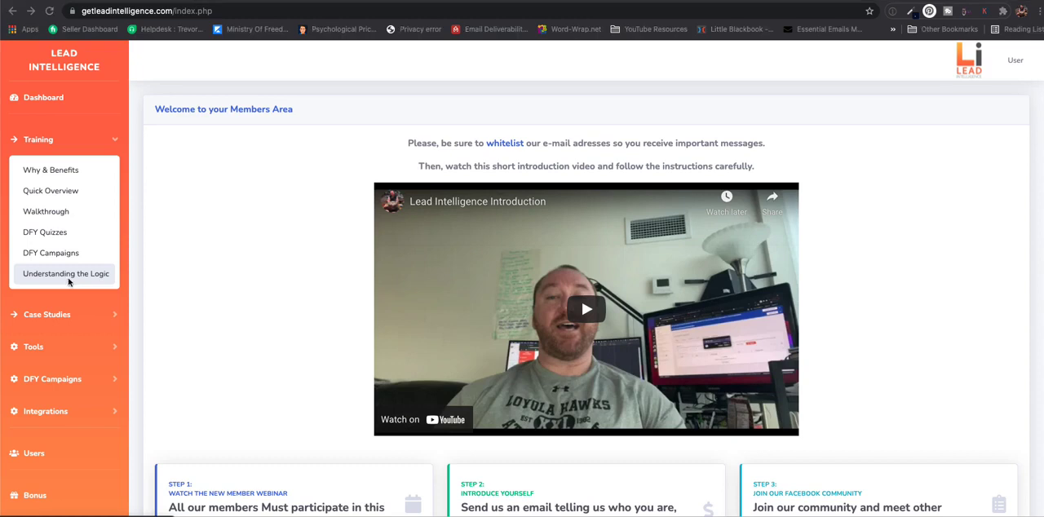
scroll(69, 282, "down", 3)
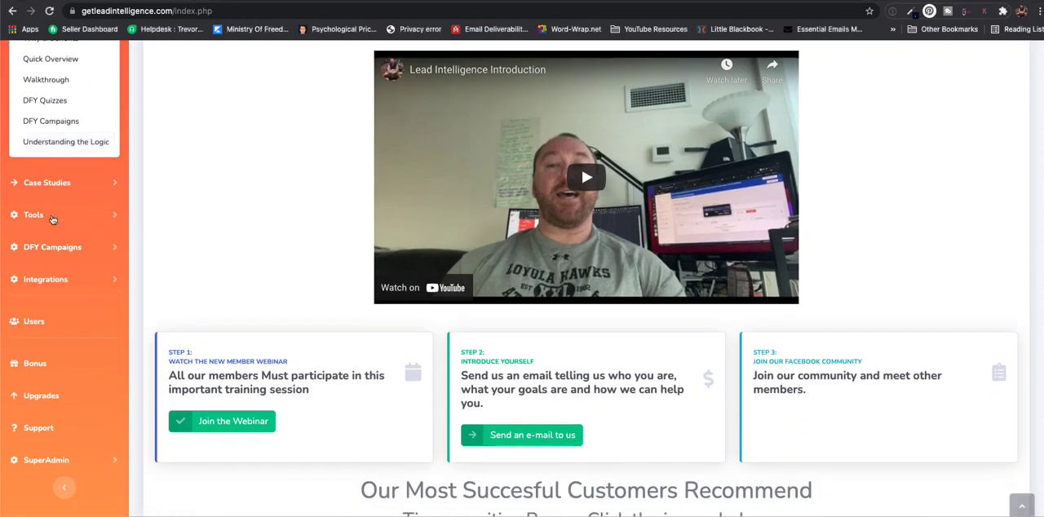
left_click(51, 218)
scroll(39, 105, "up", 1)
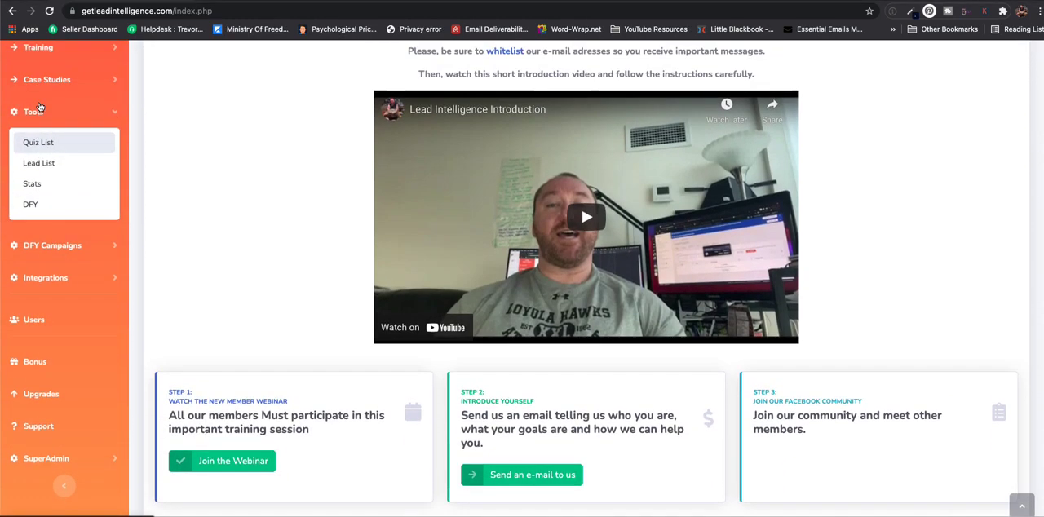
left_click(37, 167)
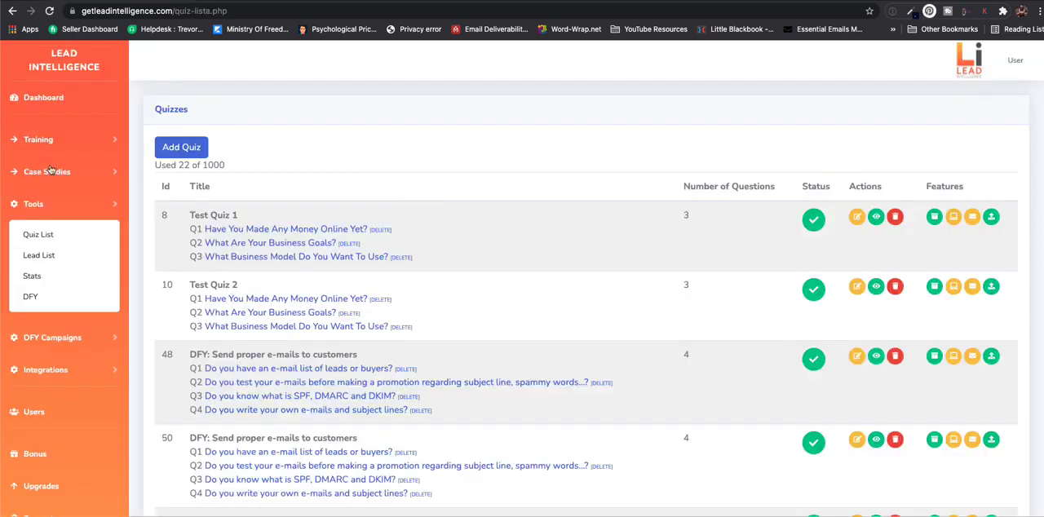
scroll(505, 268, "down", 1)
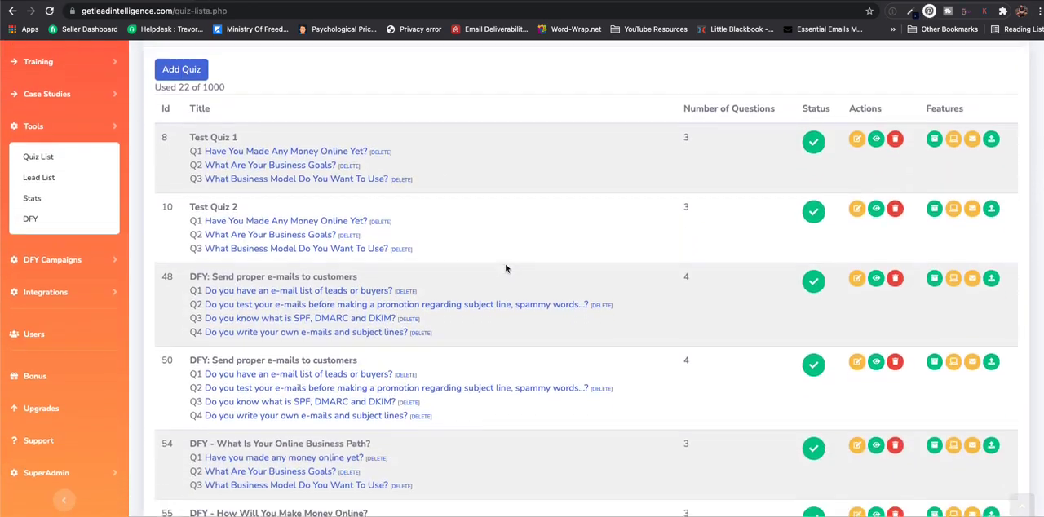
scroll(226, 317, "up", 1)
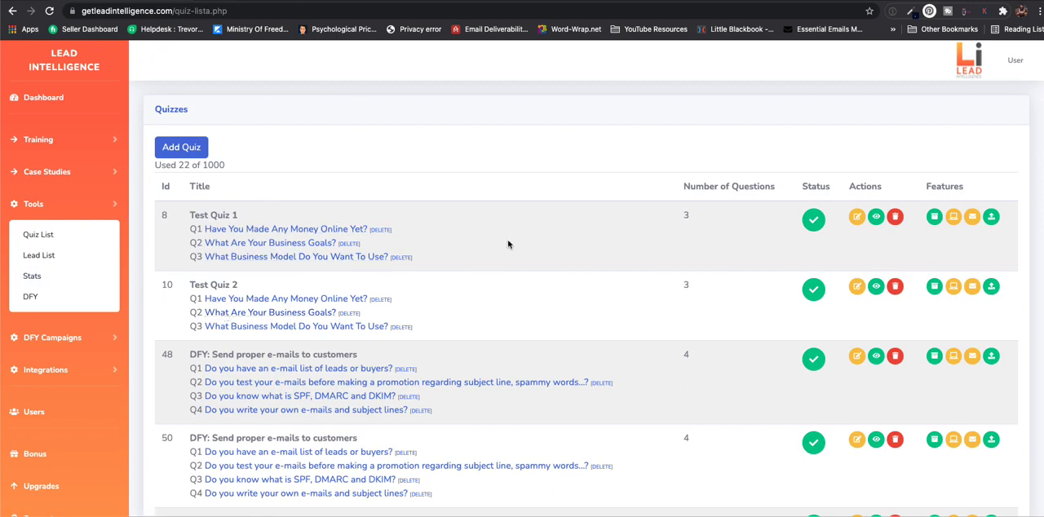
- Create and save a new quiz with the internal name "Test"
left_click(187, 155)
left_click(213, 198)
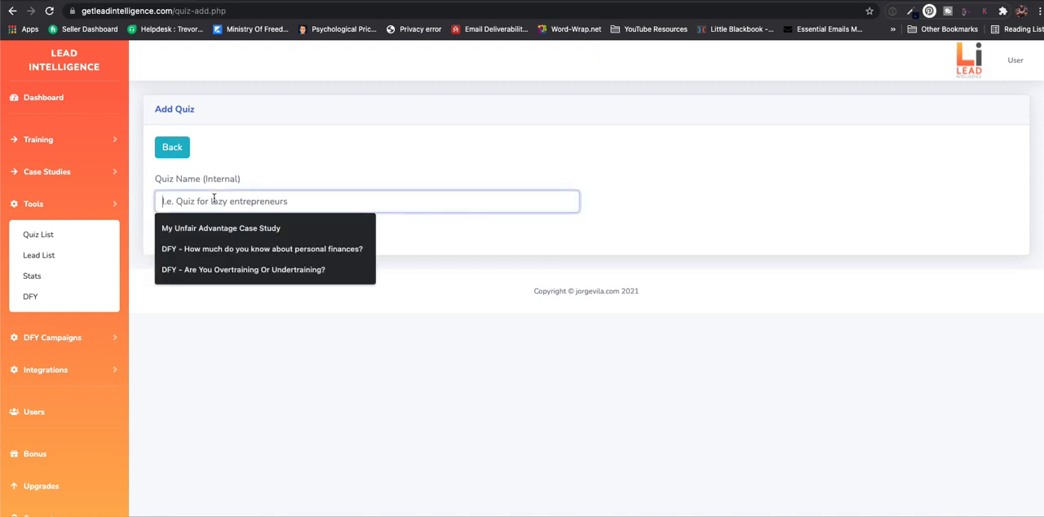
type("Test")
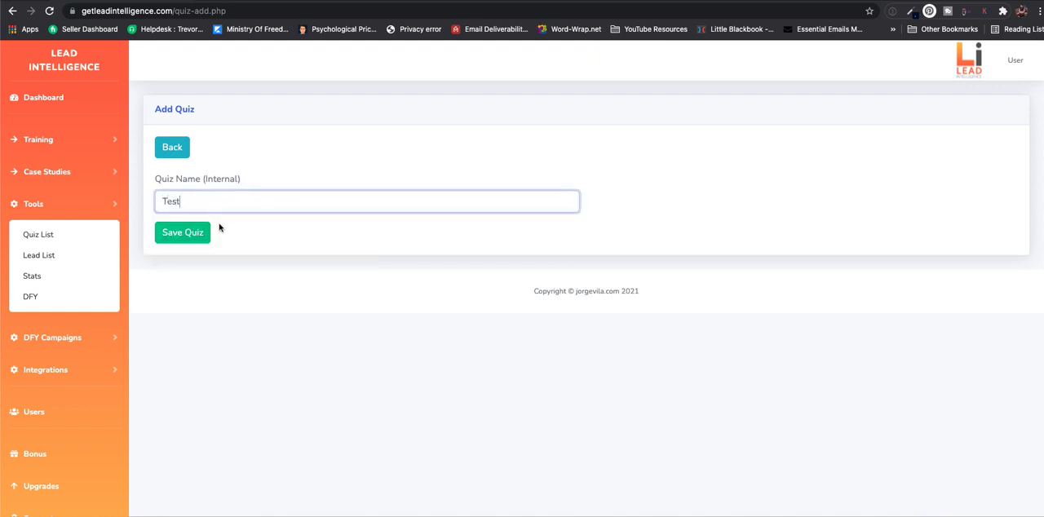
left_click(196, 234)
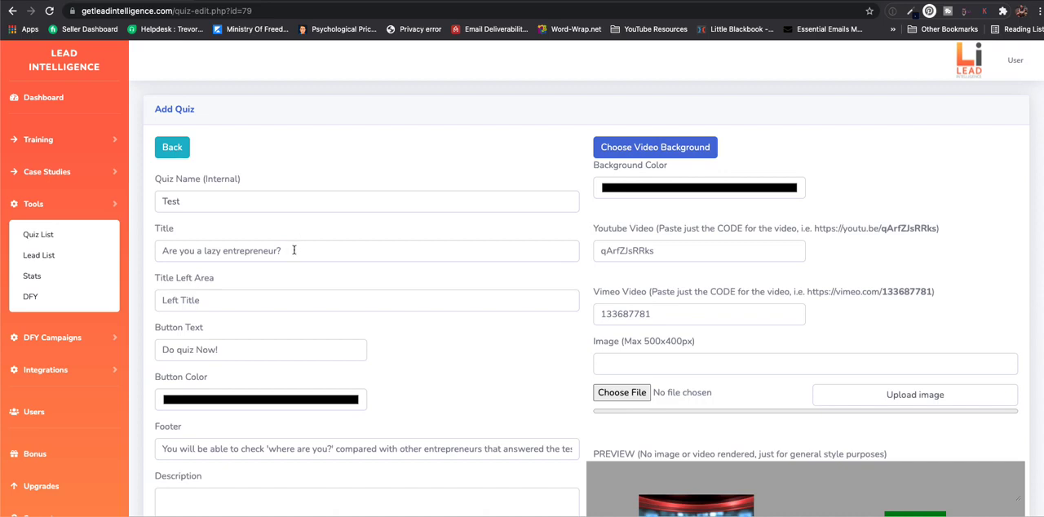
- Set the quiz title to "Affiliate Marketing Is The Best Fit For You" and the left area title to "Left Title"
scroll(430, 268, "down", 2)
scroll(429, 268, "down", 1)
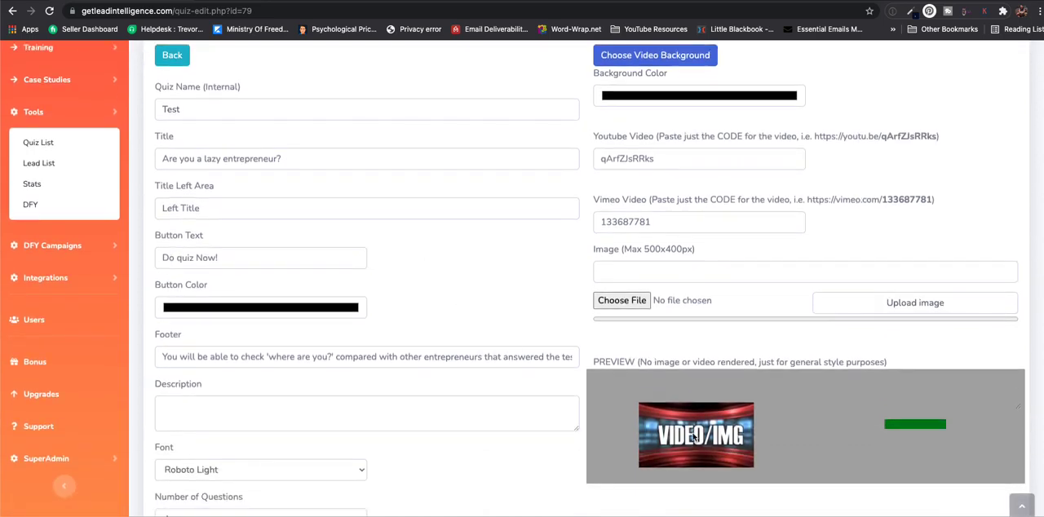
left_click(285, 158)
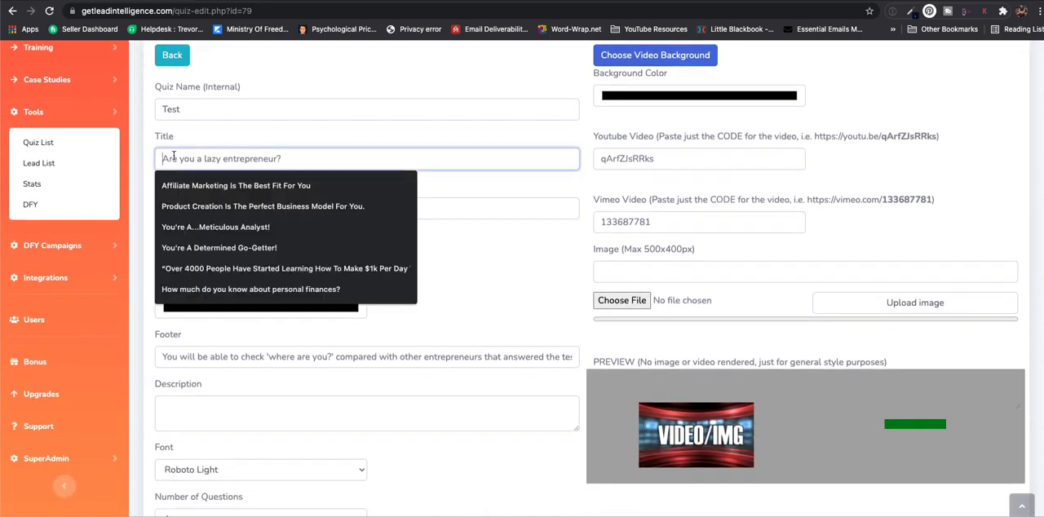
left_click(186, 185)
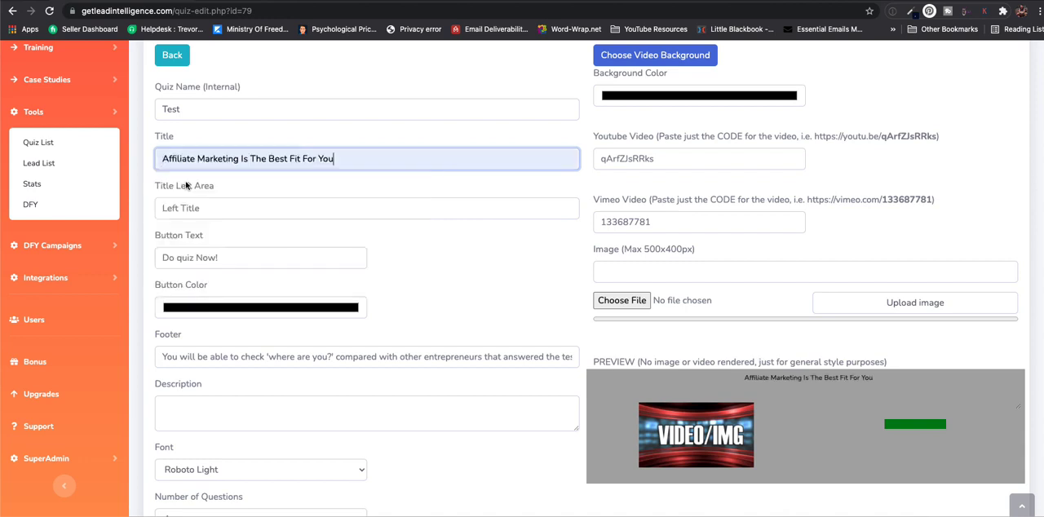
left_click(206, 209)
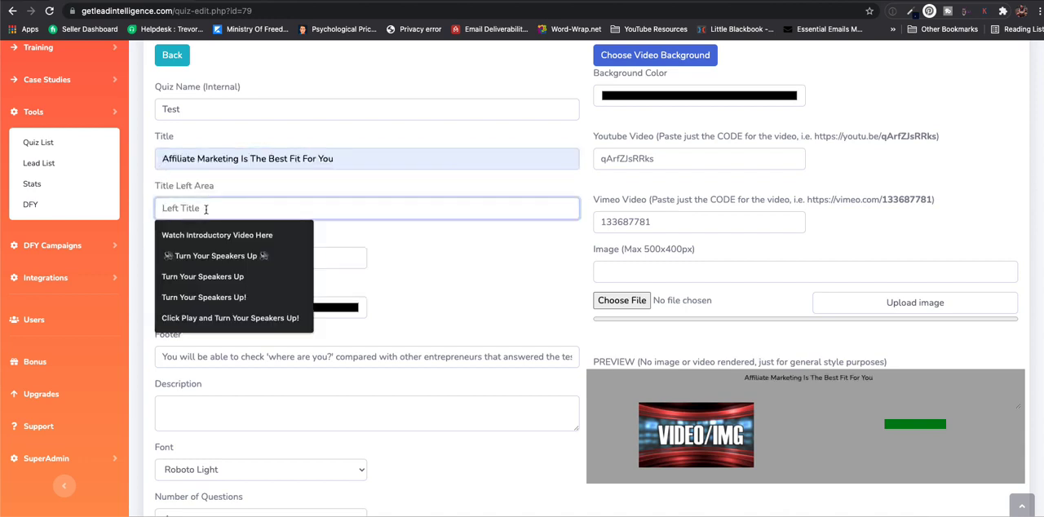
type("Left ")
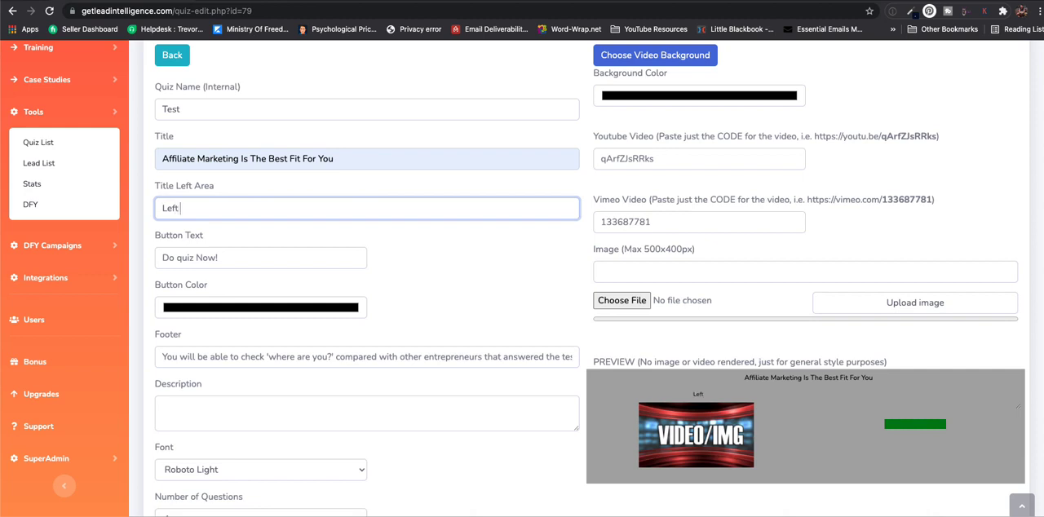
type("Title")
- Set the quiz button's text to "Take The Quiz Now!" and its color to red
left_click(267, 259)
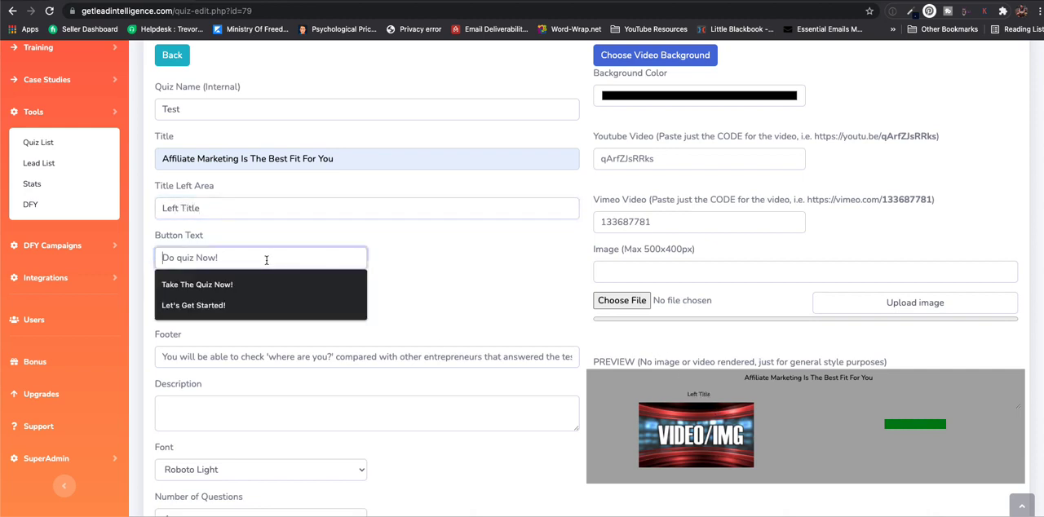
left_click(234, 286)
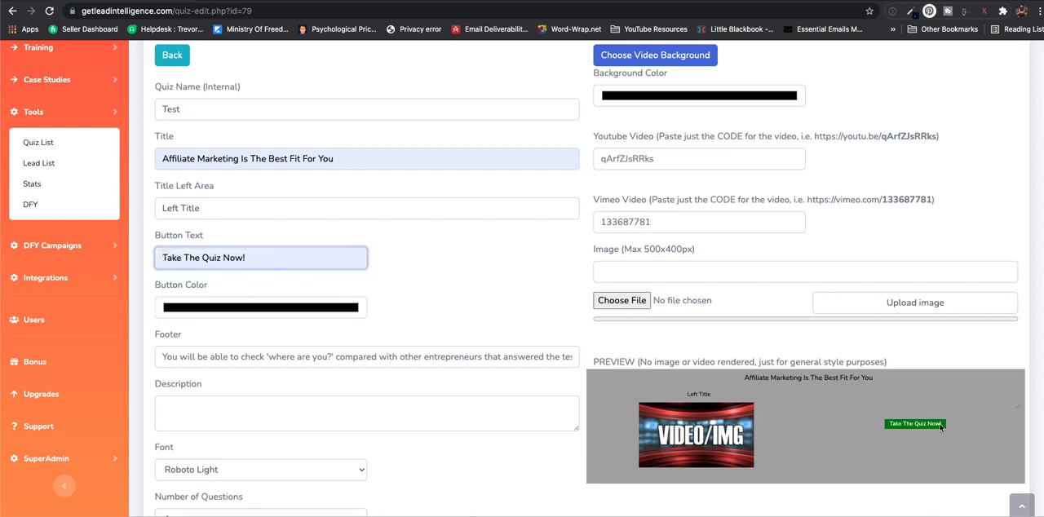
scroll(664, 373, "down", 1)
left_click(328, 267)
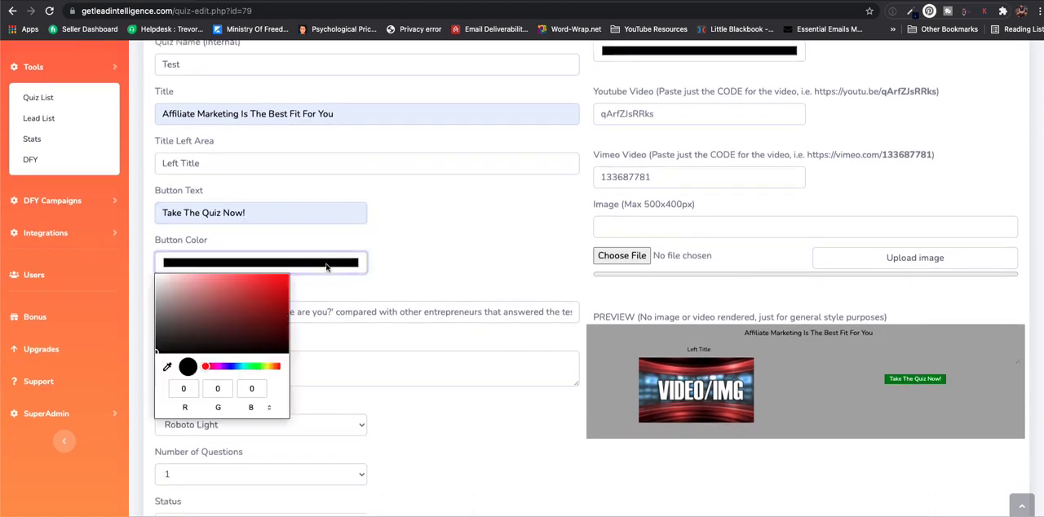
left_click(262, 301)
left_click(451, 270)
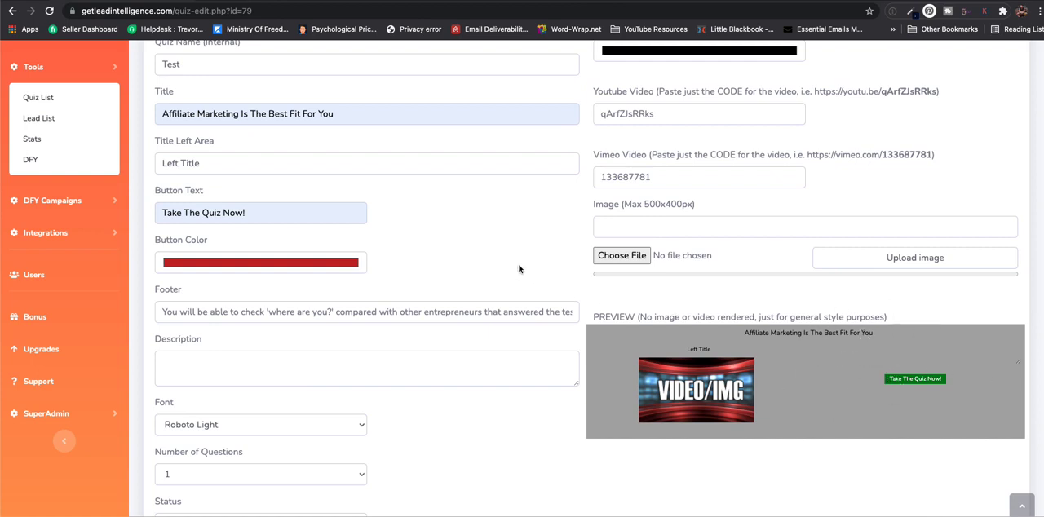
- Enter "Description" as the quiz description
left_click(199, 366)
type("Descri")
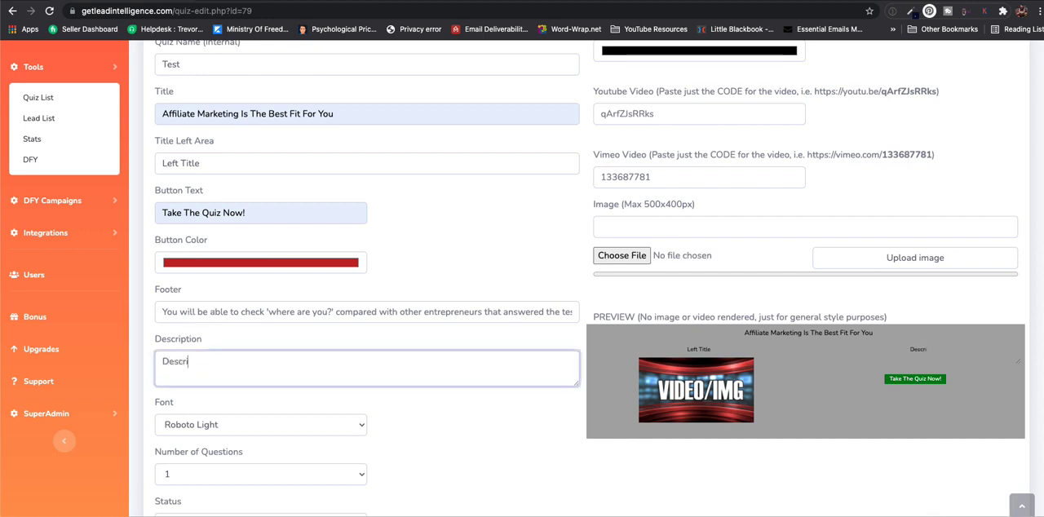
type("ption")
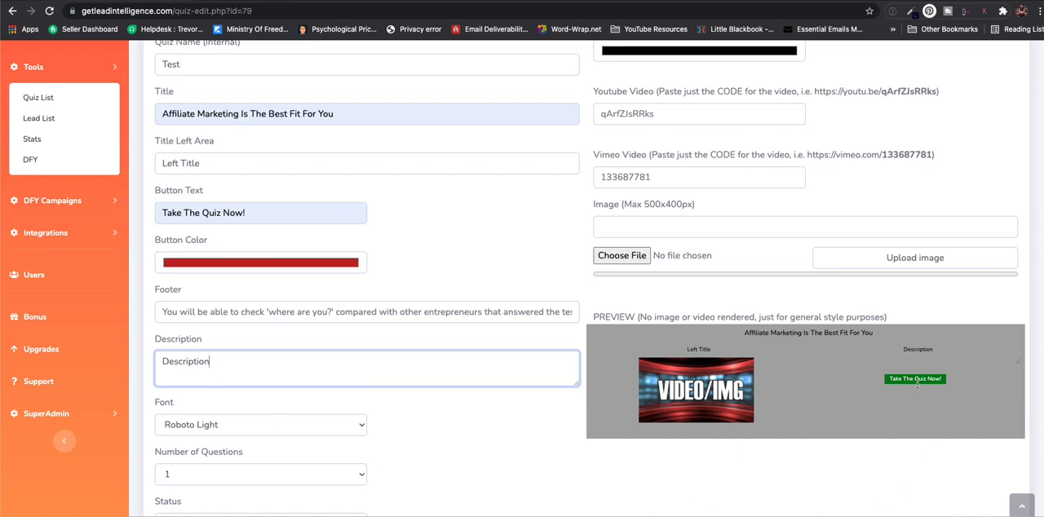
- Set the number of questions in the quiz to 5
scroll(251, 367, "down", 1)
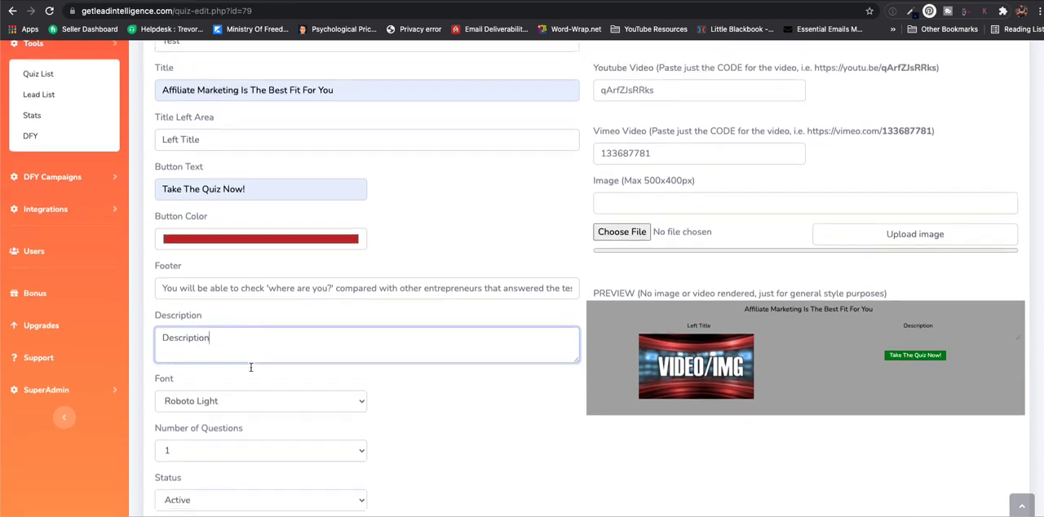
scroll(250, 367, "down", 3)
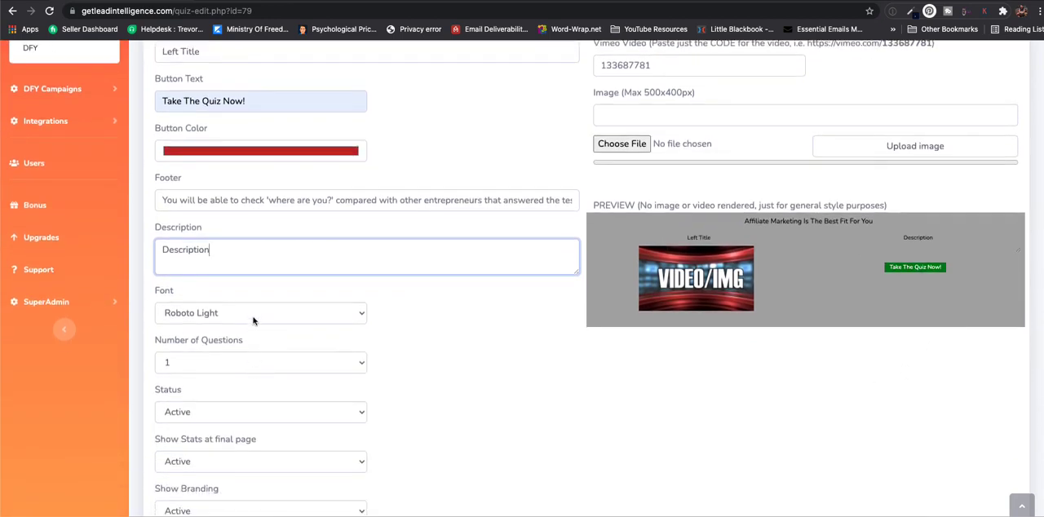
scroll(432, 350, "down", 2)
left_click(359, 307)
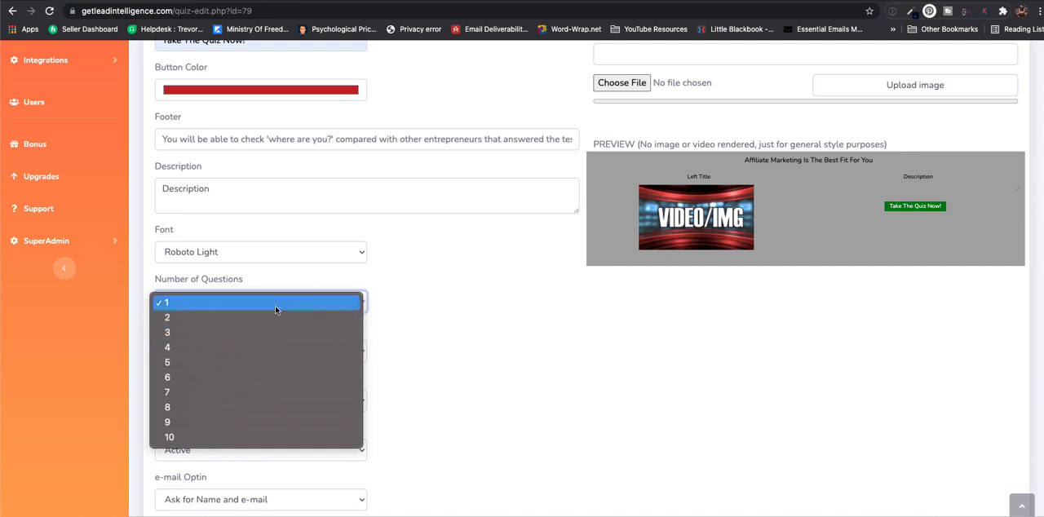
left_click(249, 363)
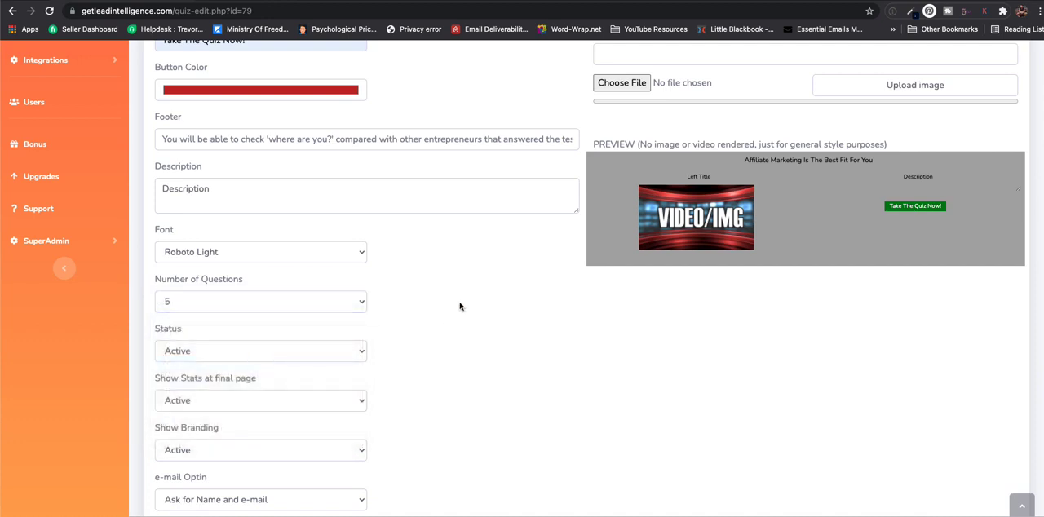
- Examine the available choices for the quiz status, the stats on the final page and the branding
scroll(459, 306, "down", 2)
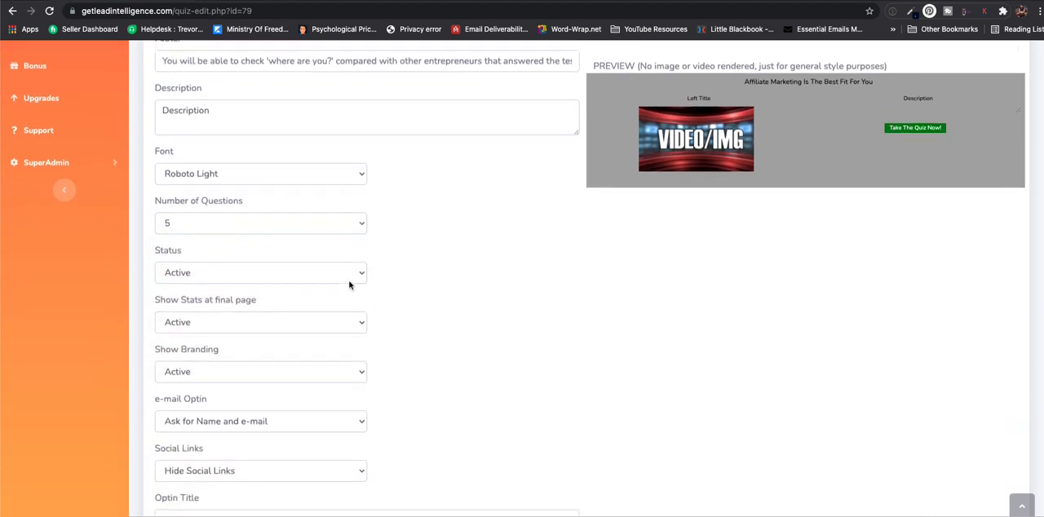
left_click(316, 280)
left_click(457, 258)
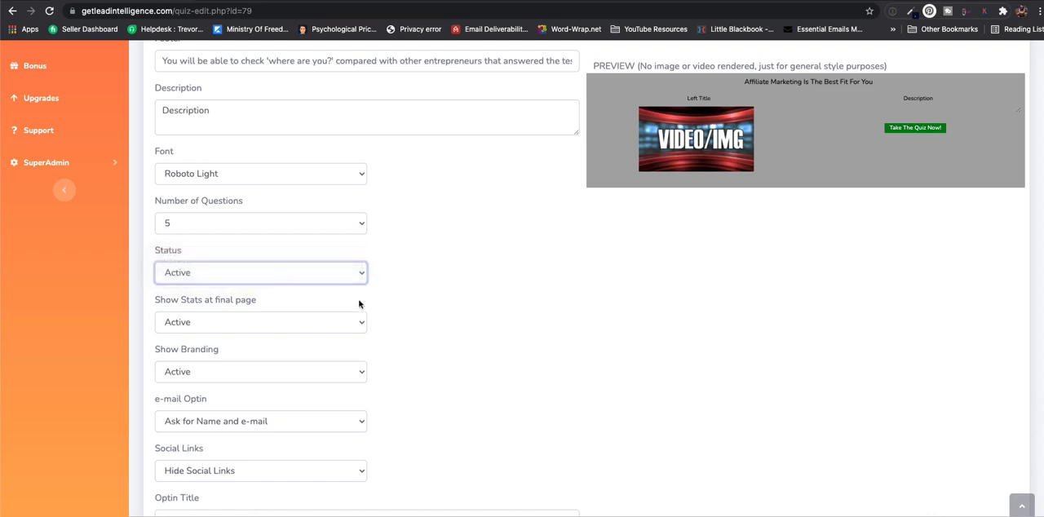
scroll(414, 286, "down", 1)
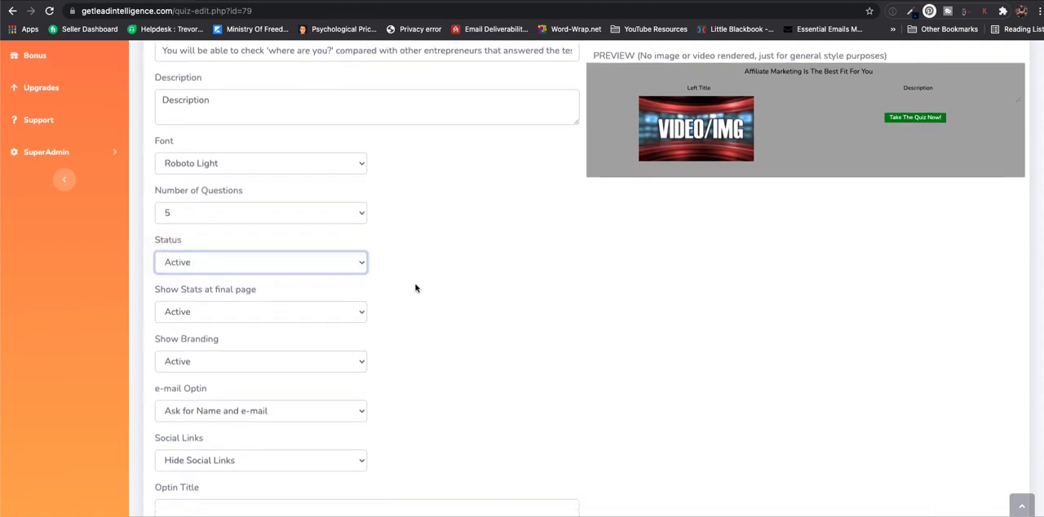
left_click(264, 313)
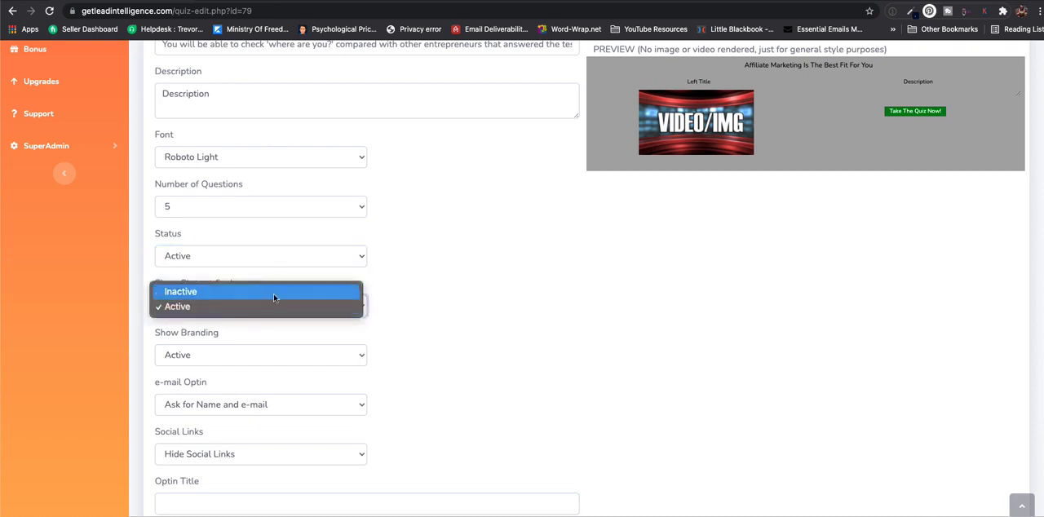
left_click(422, 315)
left_click(318, 355)
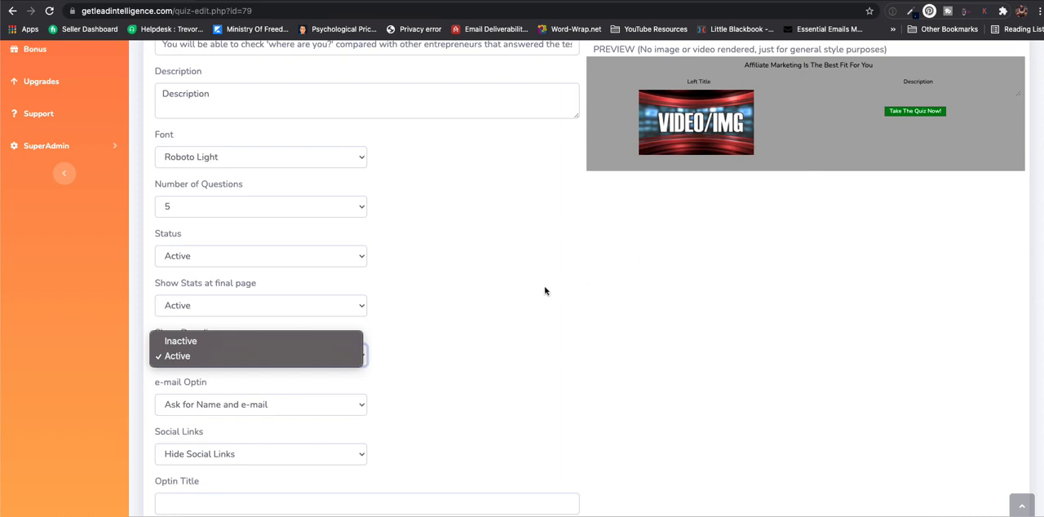
left_click(445, 335)
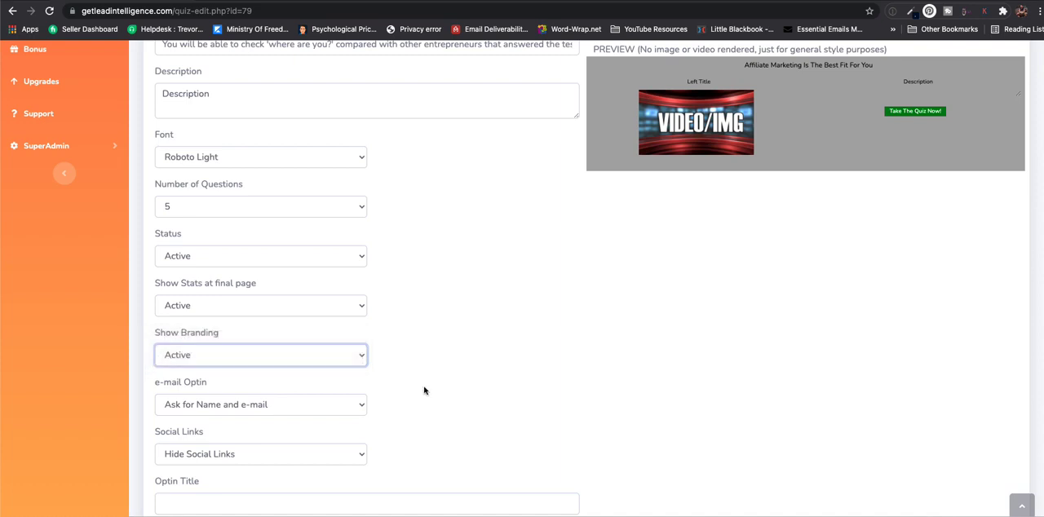
- Examine the choices for e-mail optin and social links, and the optin title, disclaimer and button text fields
left_click(308, 404)
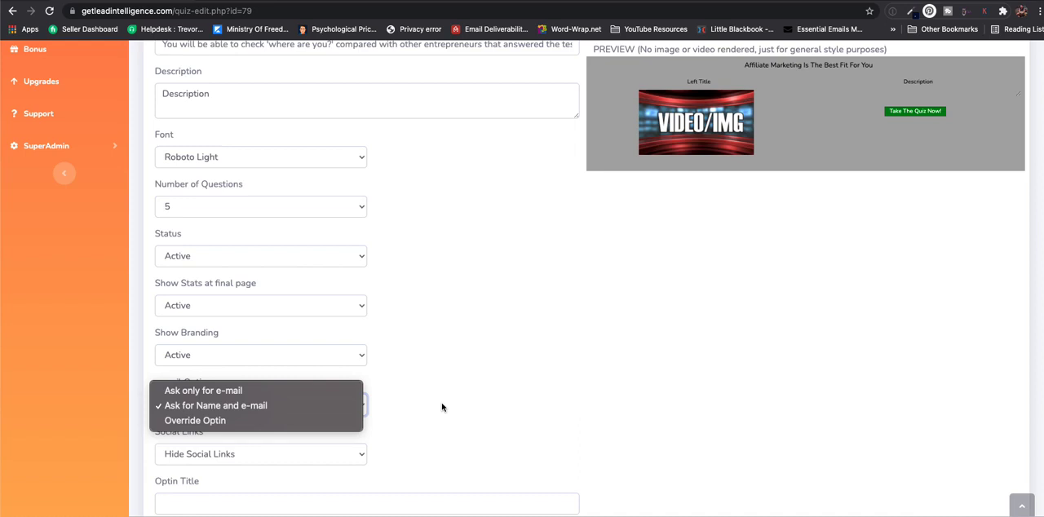
left_click(498, 402)
left_click(331, 458)
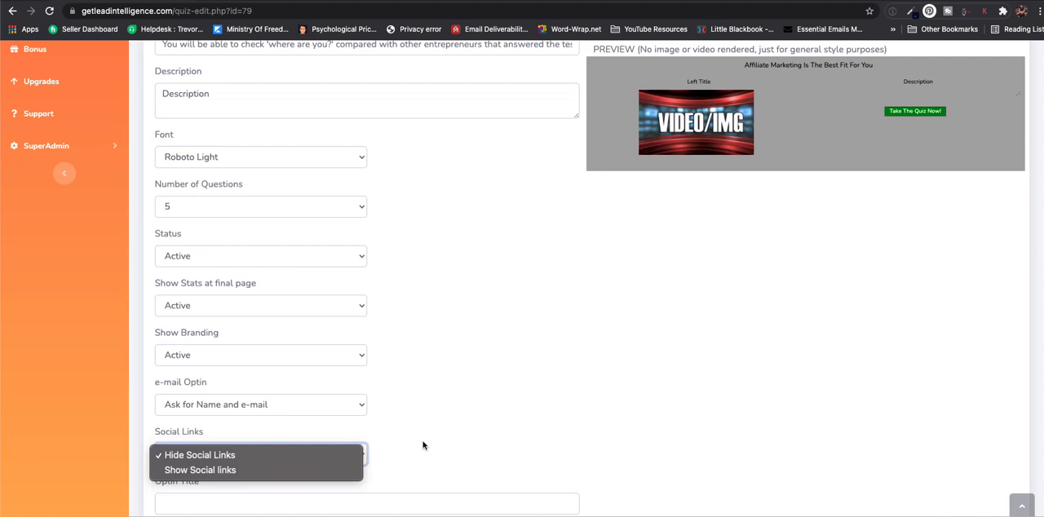
left_click(422, 445)
scroll(408, 424, "down", 1)
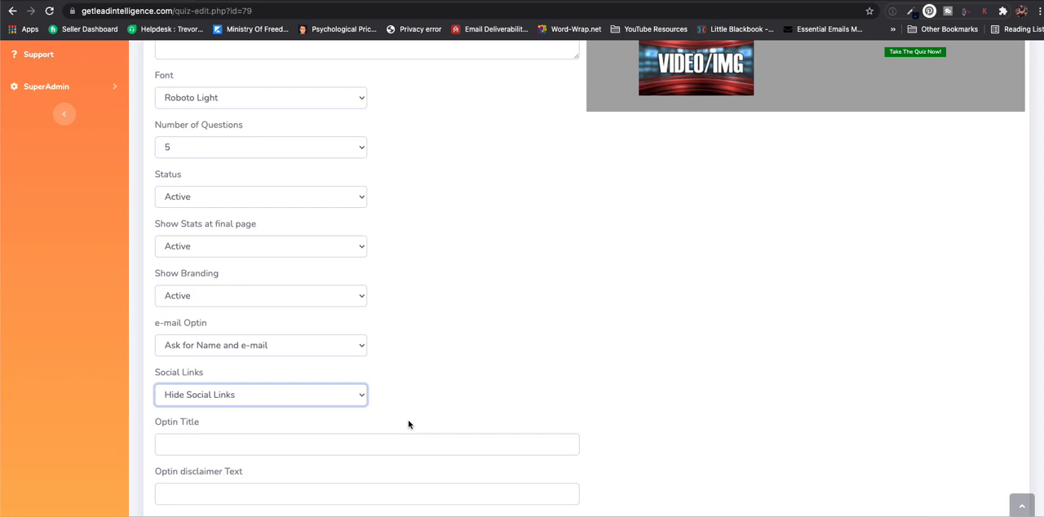
scroll(409, 424, "up", 1)
scroll(409, 425, "down", 3)
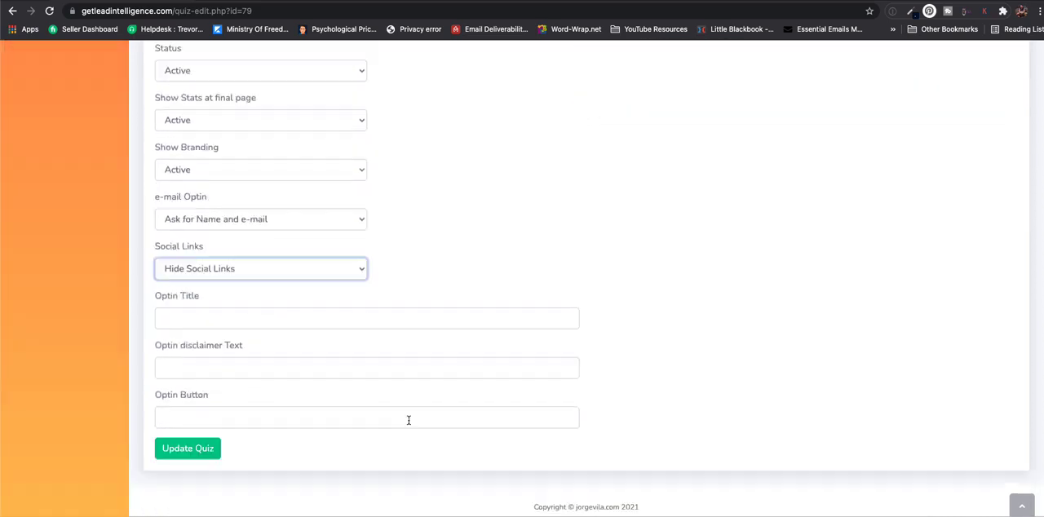
left_click(194, 322)
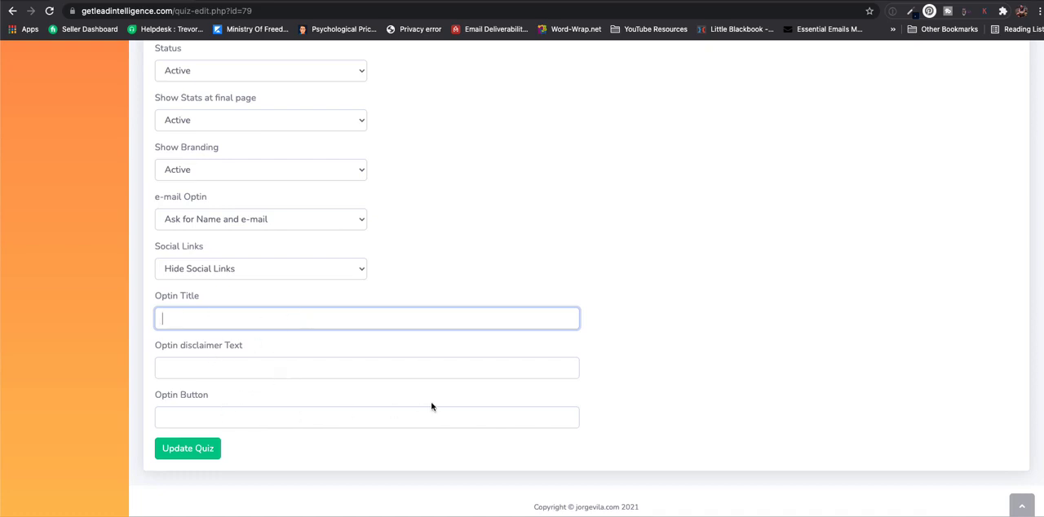
- Examine the available video backgrounds for the quiz and leave the choice at None
scroll(433, 406, "up", 15)
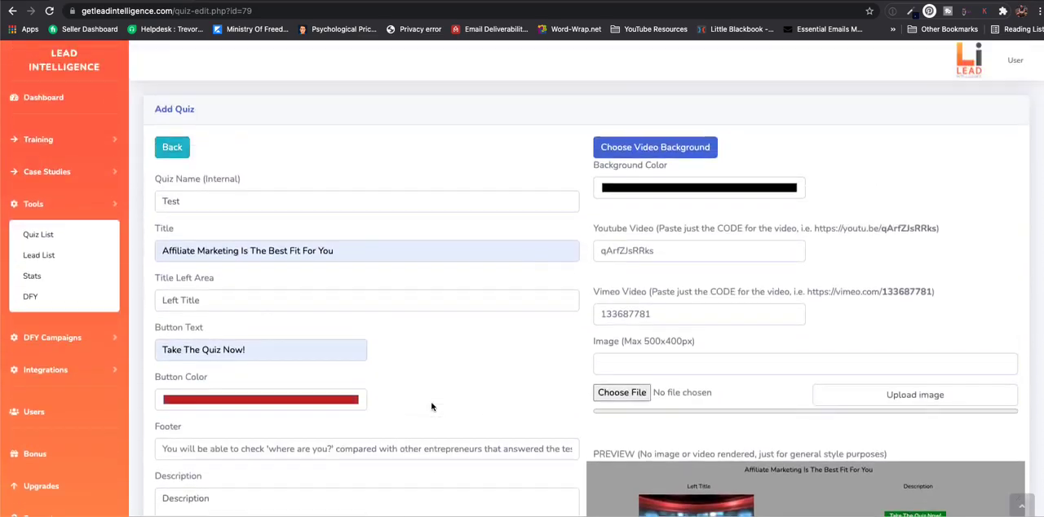
scroll(433, 406, "down", 3)
scroll(430, 406, "up", 1)
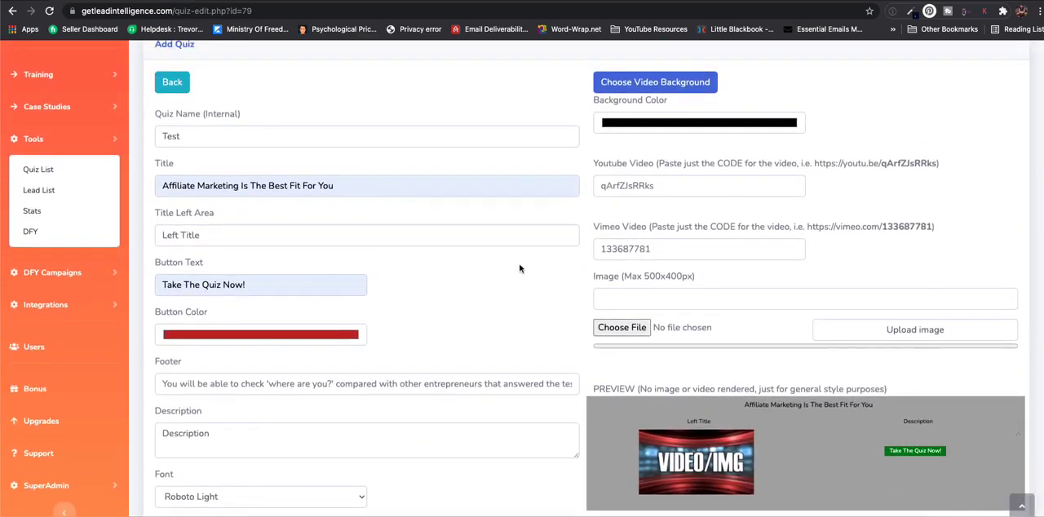
left_click(655, 82)
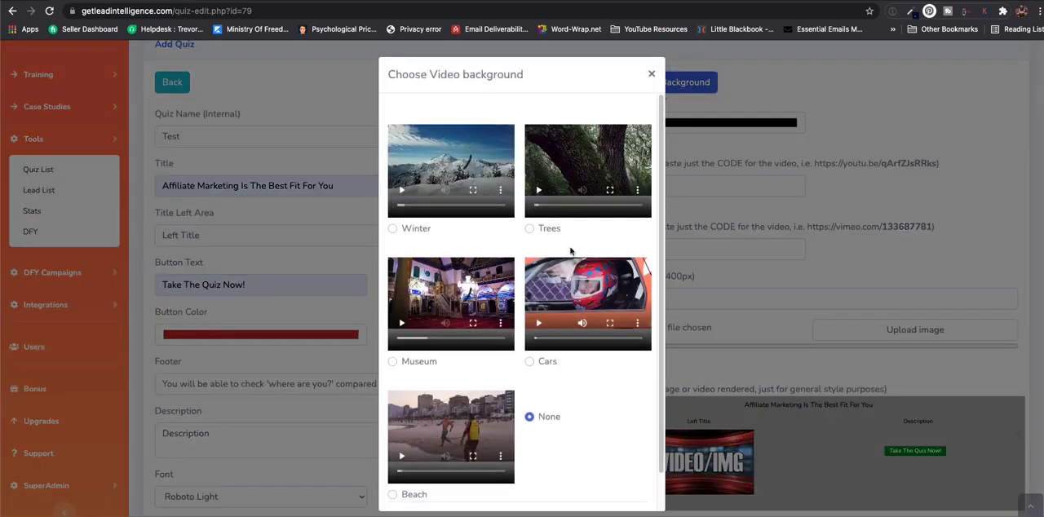
scroll(456, 333, "down", 1)
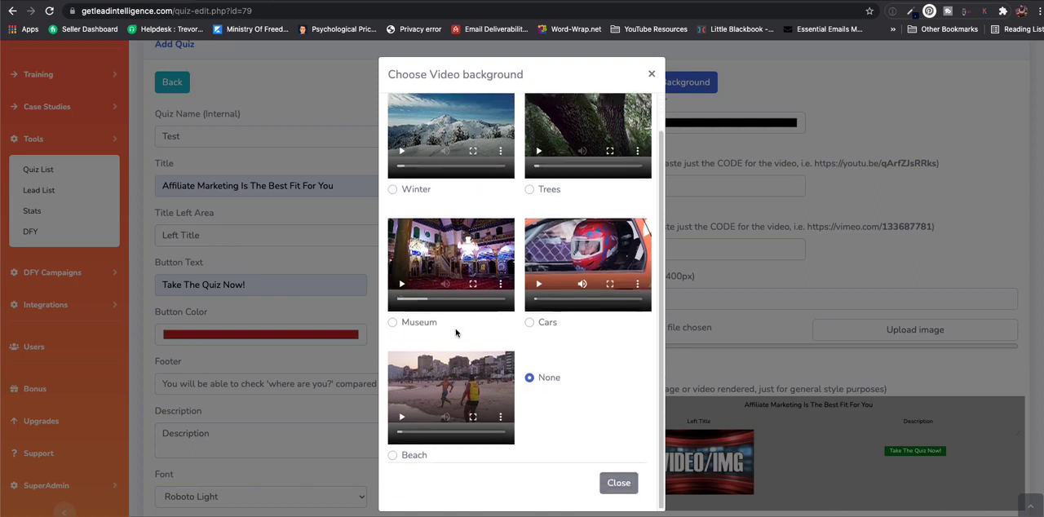
scroll(456, 333, "up", 1)
scroll(490, 347, "down", 1)
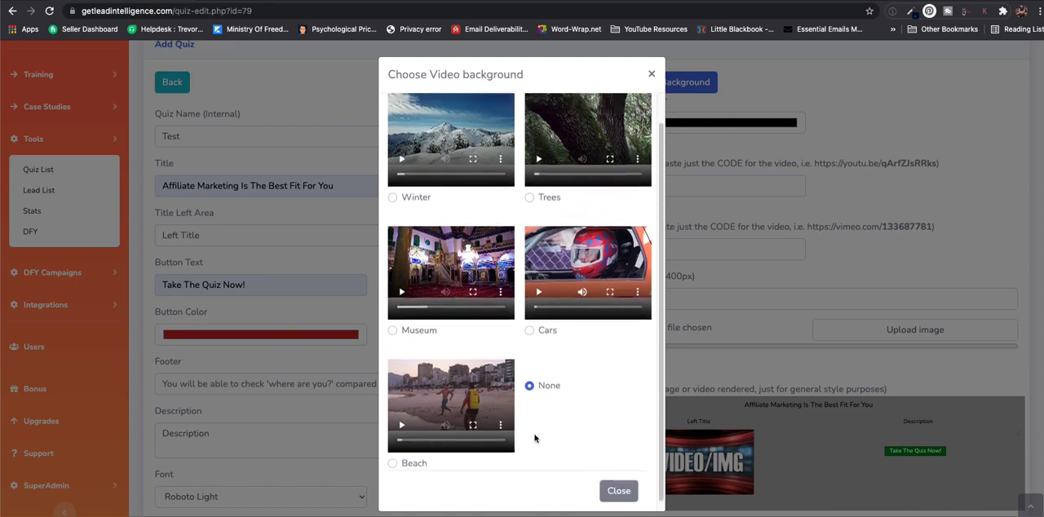
left_click(619, 491)
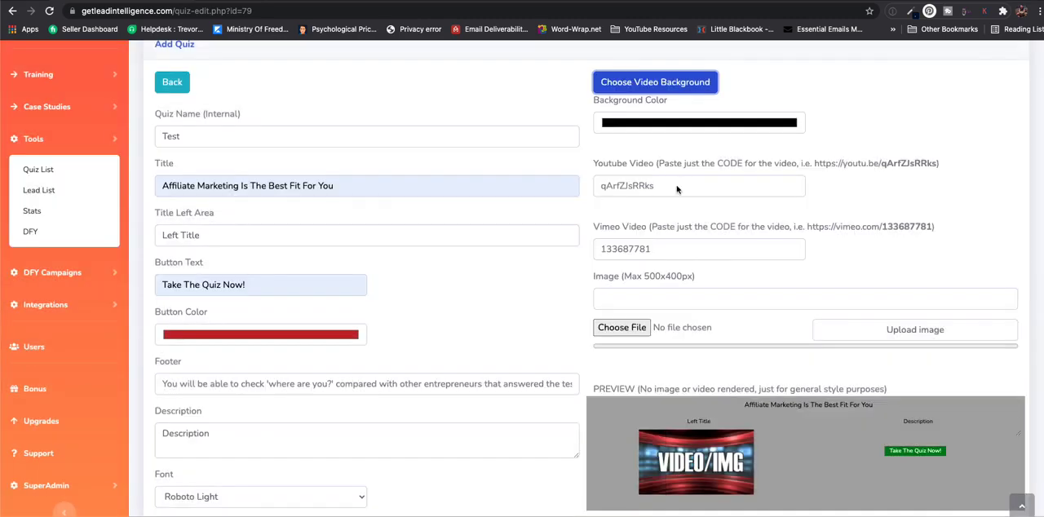
- Examine the YouTube, Vimeo and image settings, the style preview and the remaining quiz settings
scroll(612, 318, "down", 1)
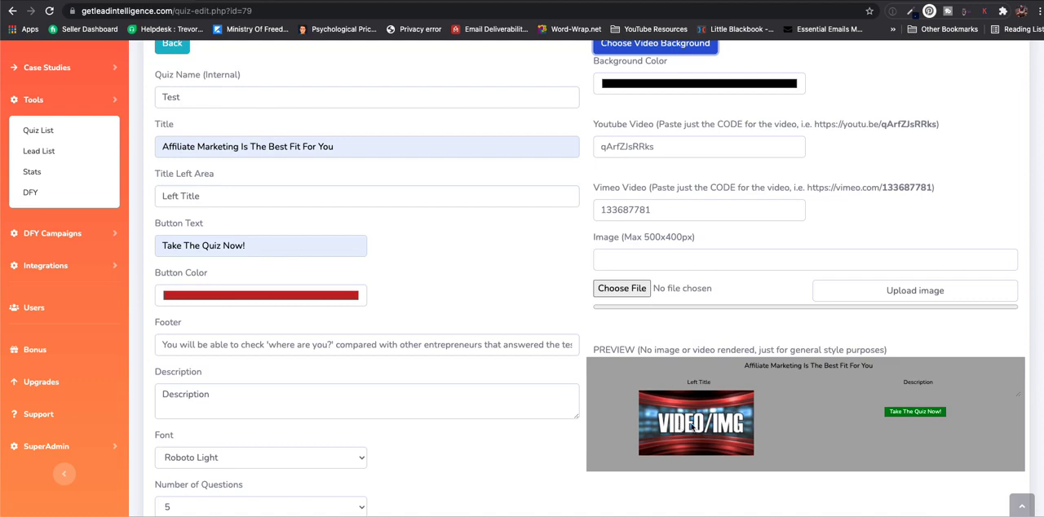
scroll(699, 418, "down", 1)
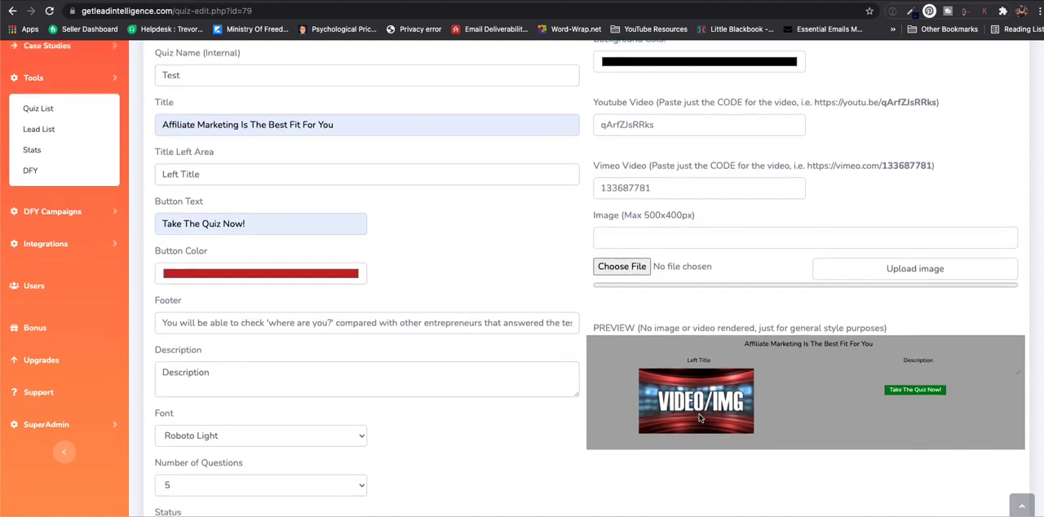
scroll(700, 418, "down", 1)
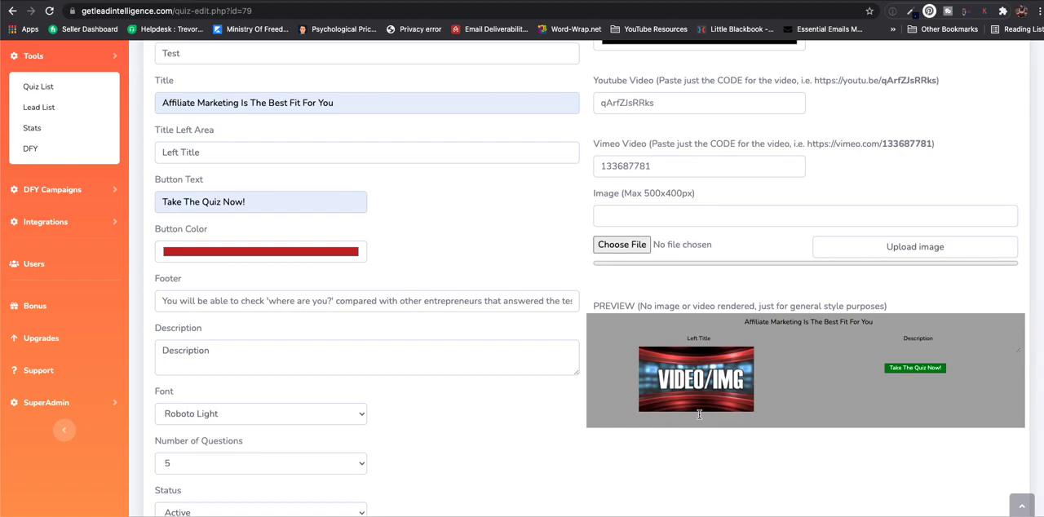
scroll(695, 245, "up", 1)
scroll(413, 221, "down", 7)
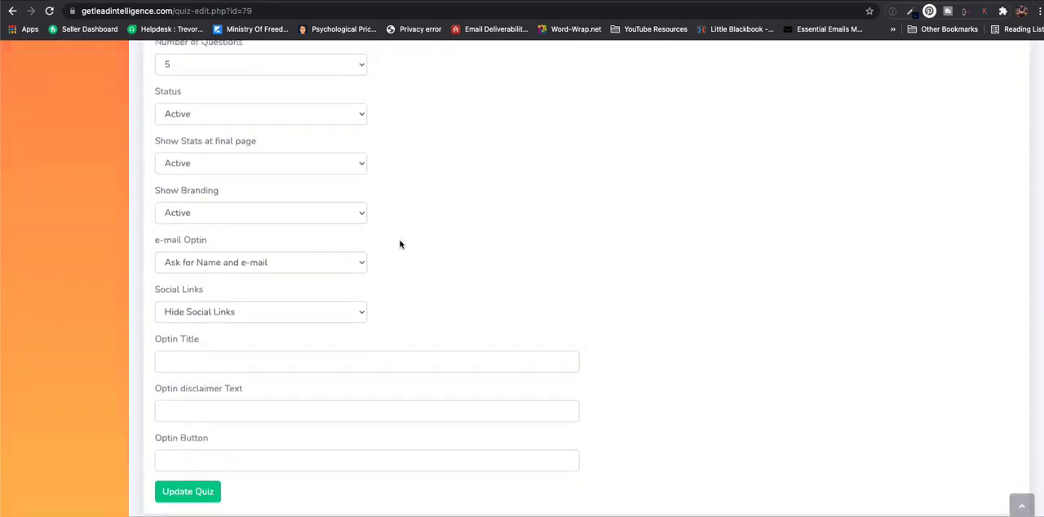
- Return to the quiz list and start adding a question to the Test quiz
scroll(400, 243, "up", 10)
left_click(172, 145)
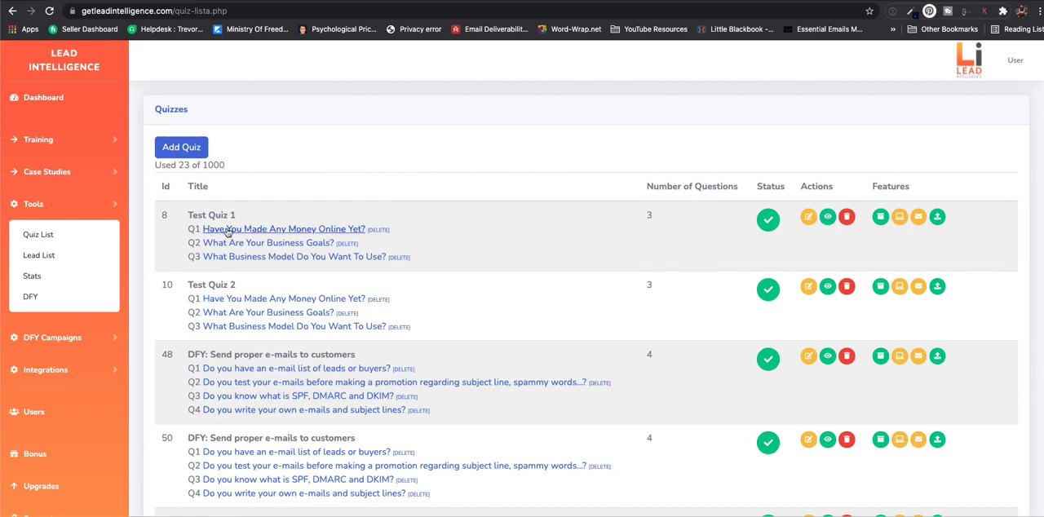
scroll(253, 243, "down", 5)
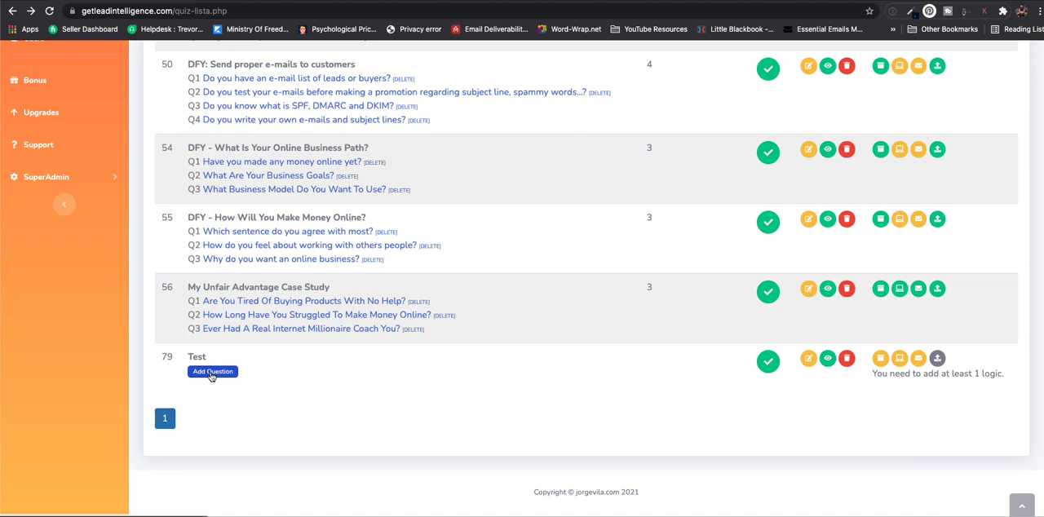
left_click(211, 373)
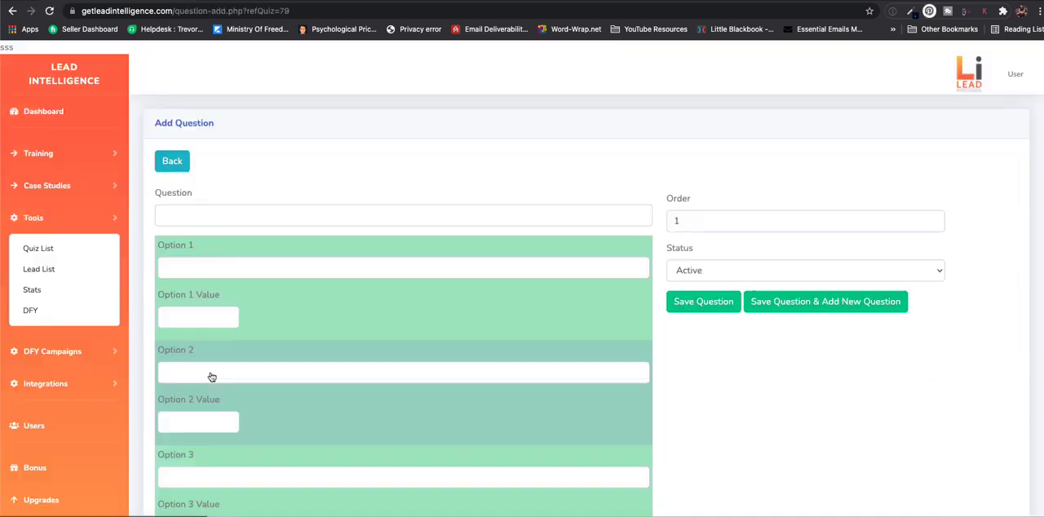
- Enter "What is the first step in making a financial plan?" as the question text
left_click(222, 216)
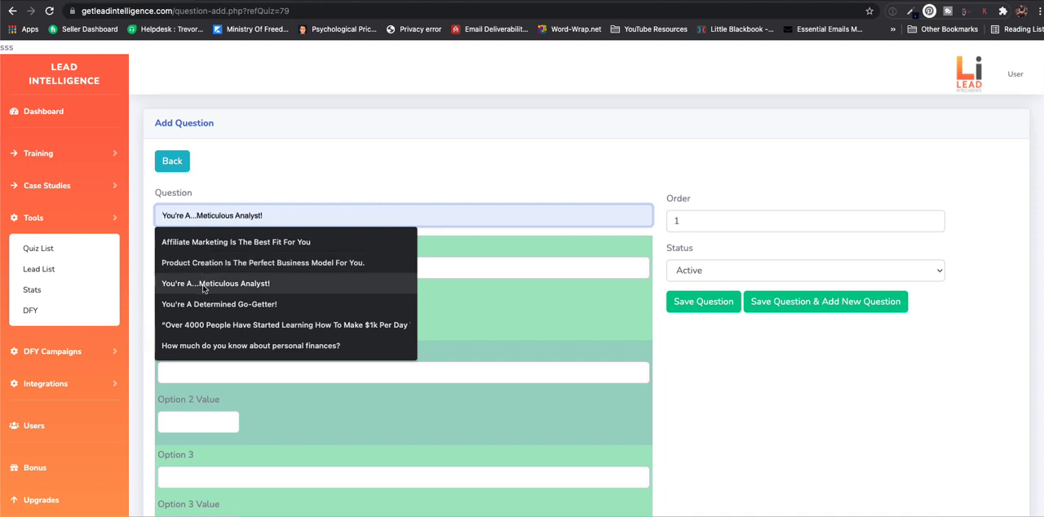
scroll(467, 175, "down", 2)
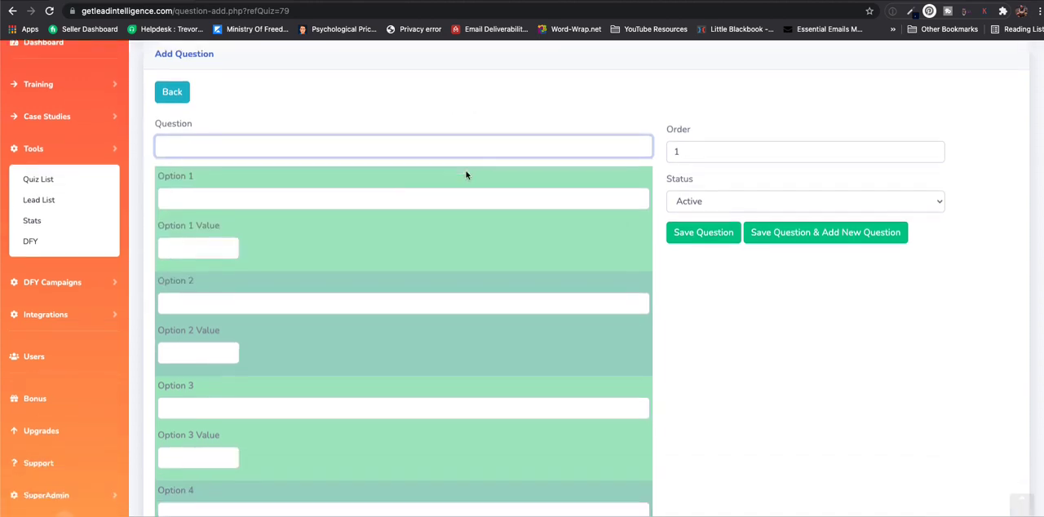
type("What is")
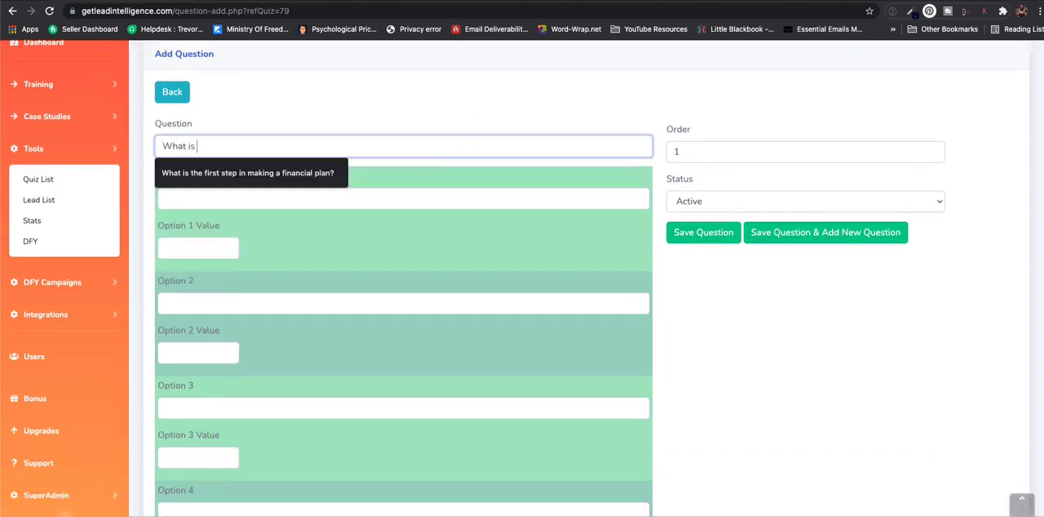
key("Down")
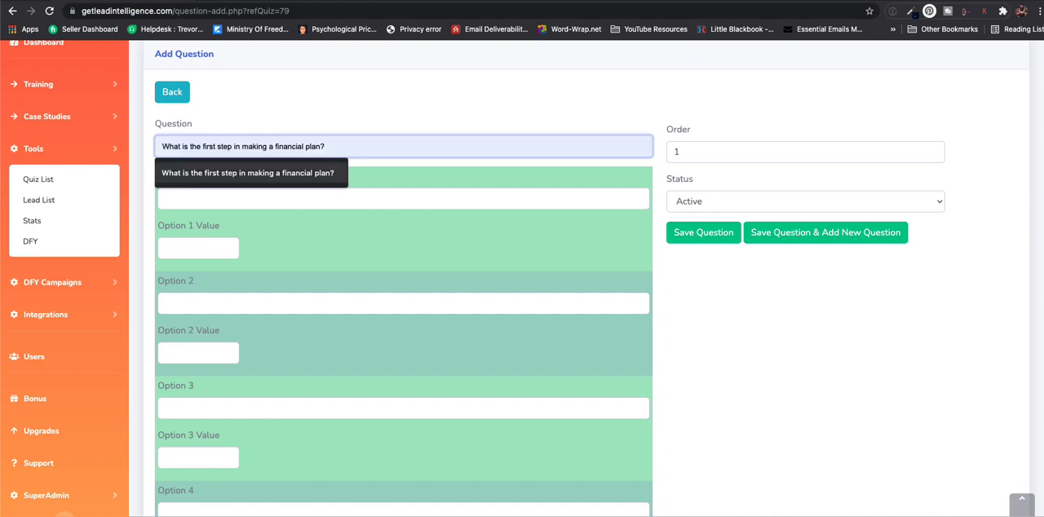
key("Return")
- Fill in option 1 with "Make a list of financial goals" and give it a value of 5
left_click(279, 198)
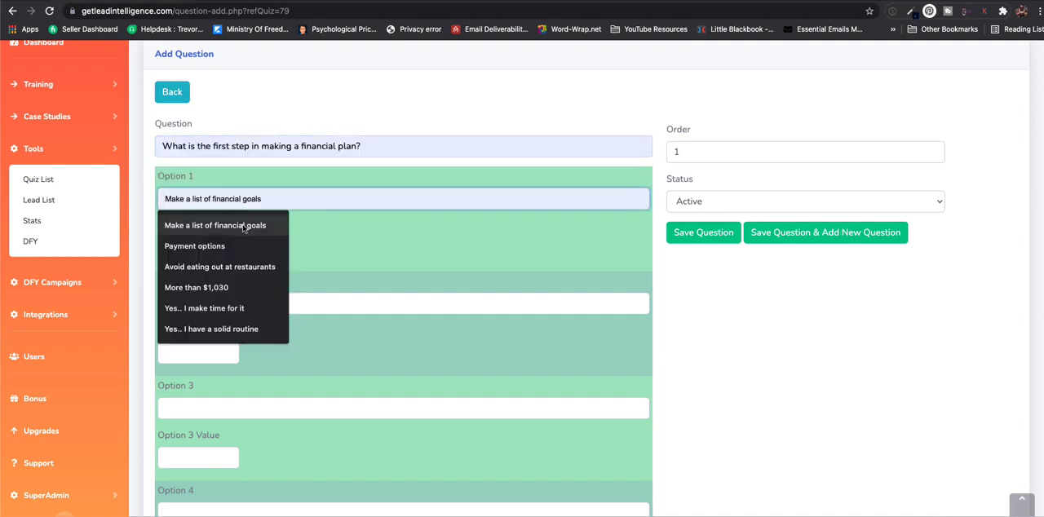
left_click(203, 222)
left_click(189, 247)
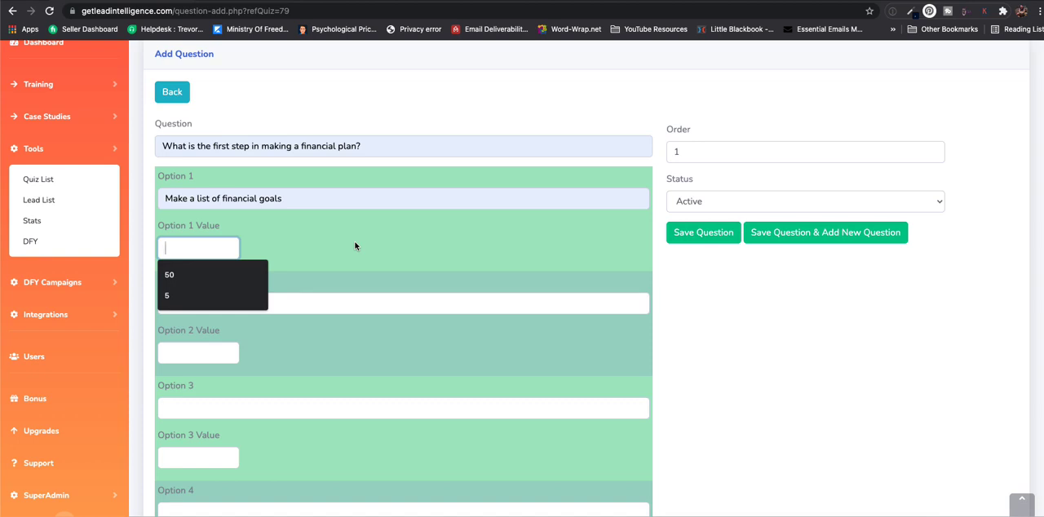
type("5")
- Fill in option 2 with "Prioritize your goals" and give it a value of 10
left_click(295, 310)
left_click(258, 337)
left_click(214, 350)
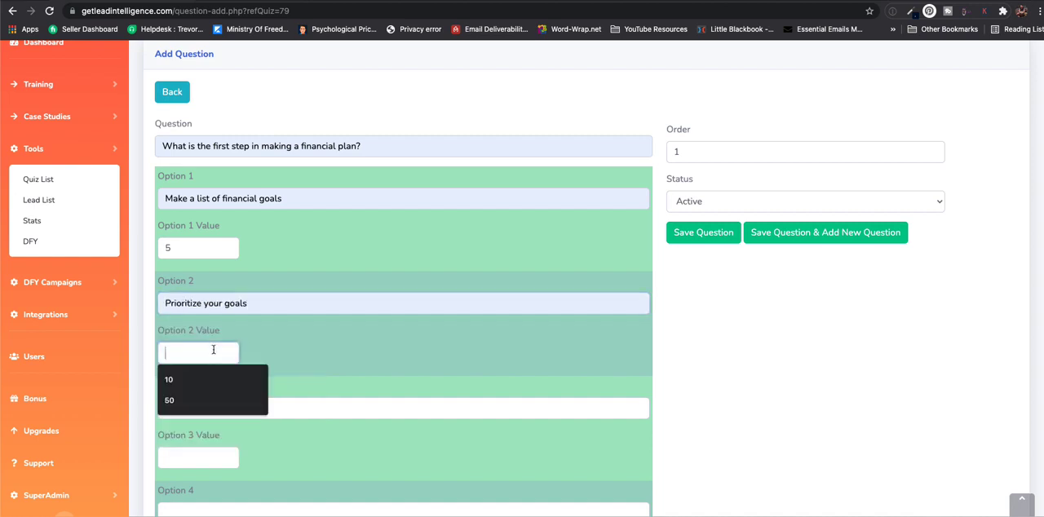
type("10")
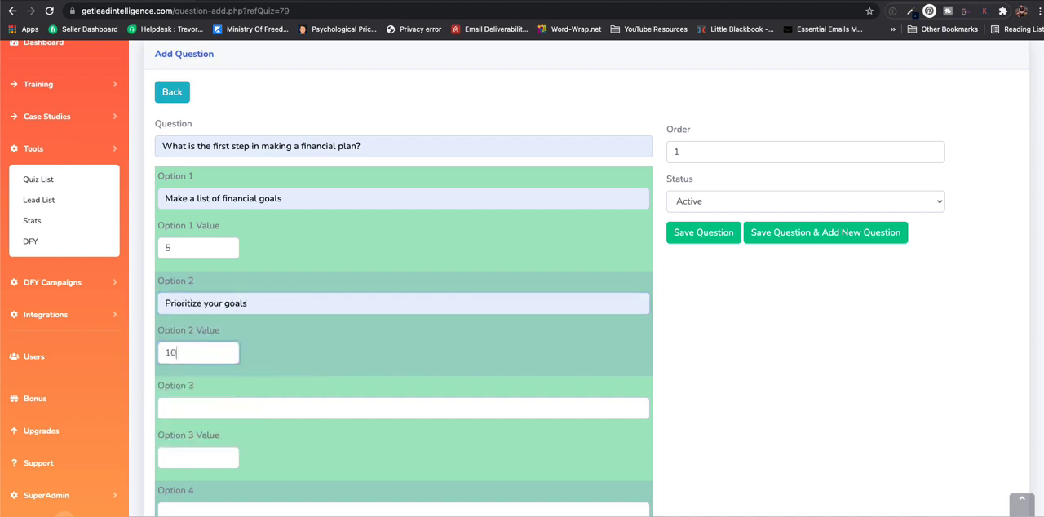
- Leave option 3 empty and save the question without adding another one
left_click(220, 412)
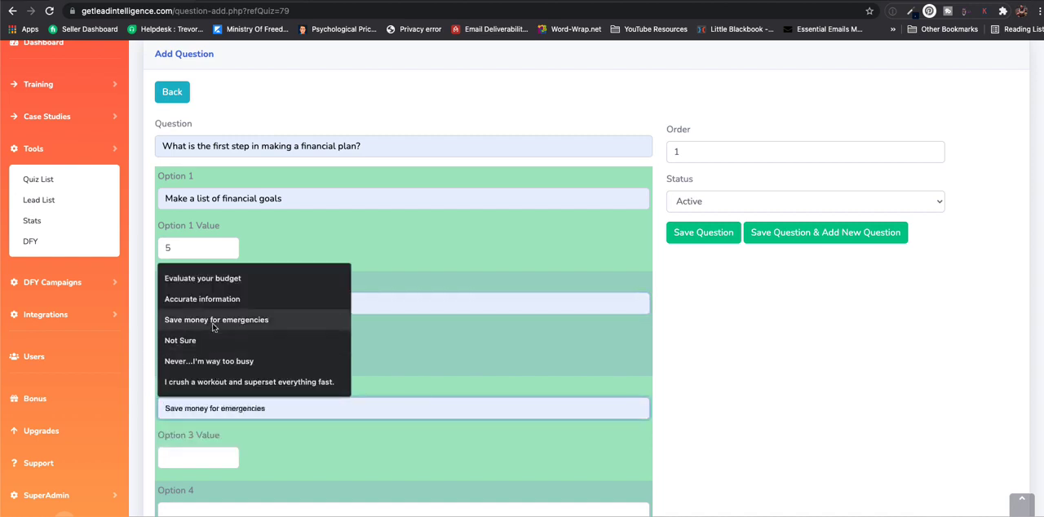
left_click(426, 363)
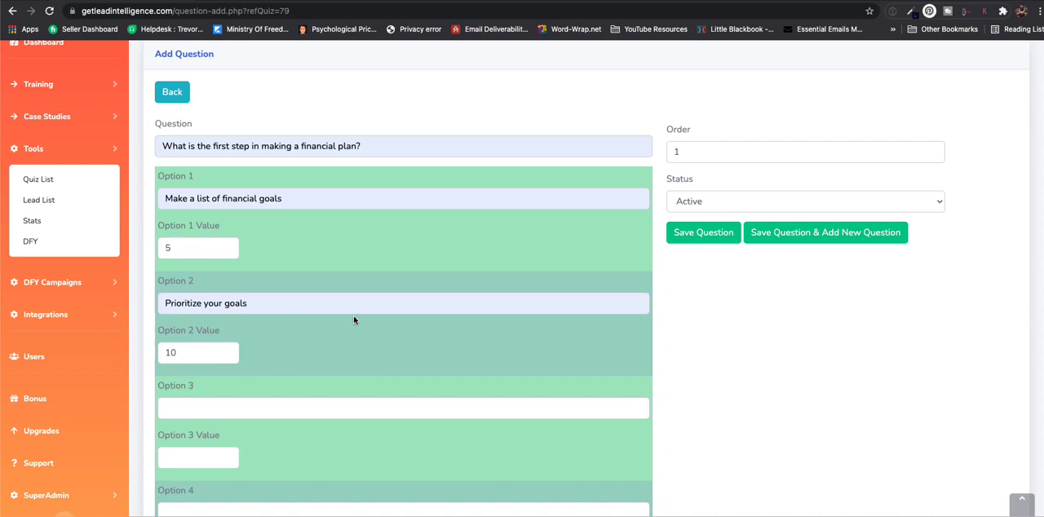
scroll(536, 262, "down", 3)
scroll(471, 268, "up", 5)
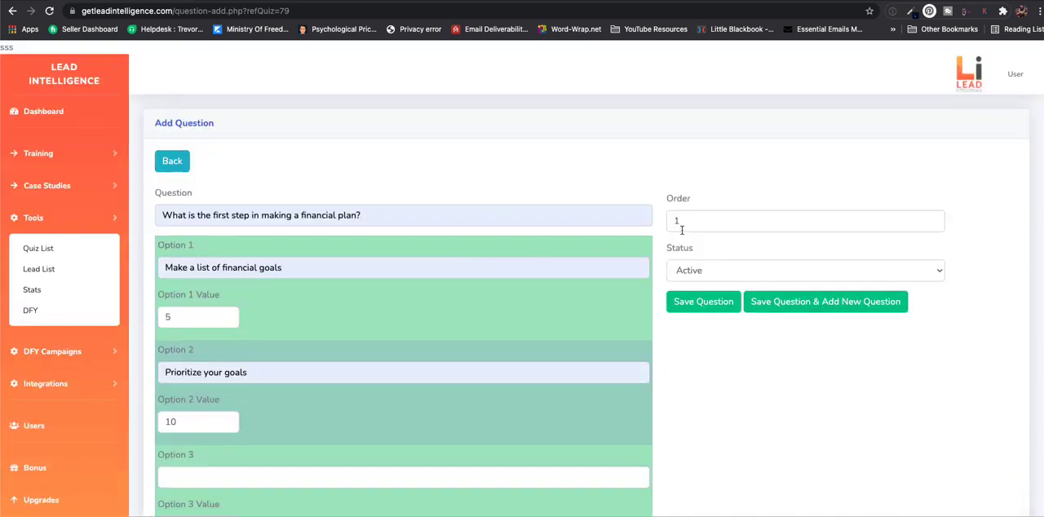
left_click(721, 303)
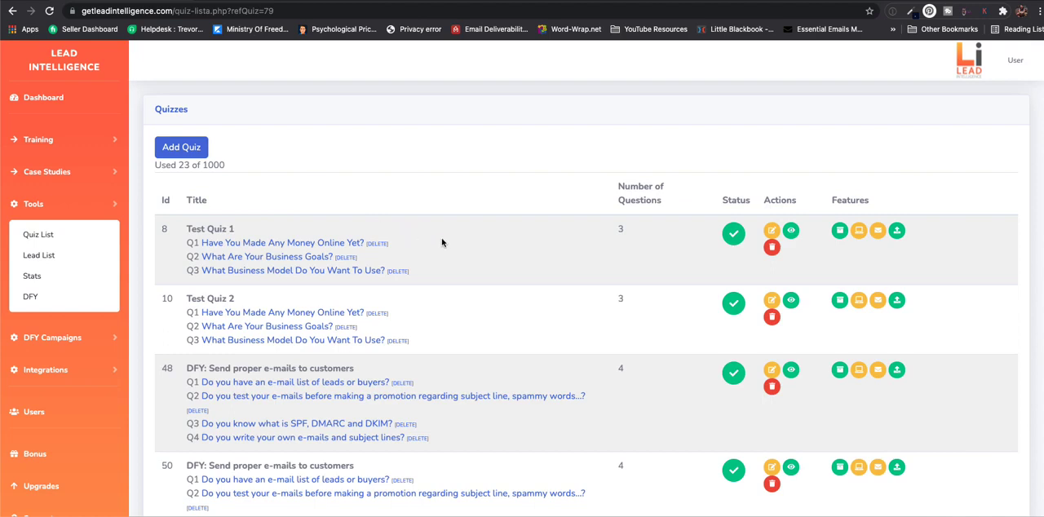
- Open the logic results of Test Quiz 1 and bring up the settings of "You Are Ready For Your Journey As..."
left_click(838, 232)
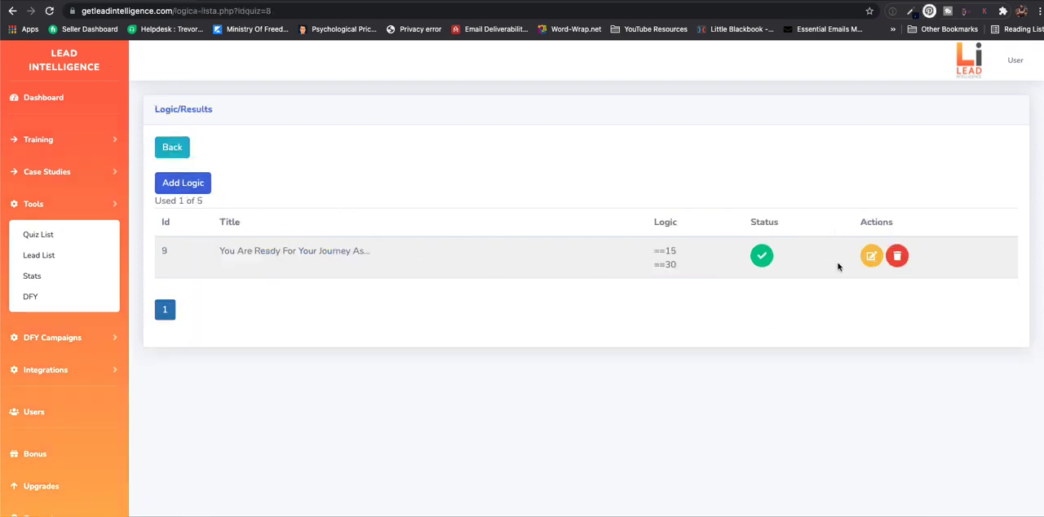
left_click(872, 256)
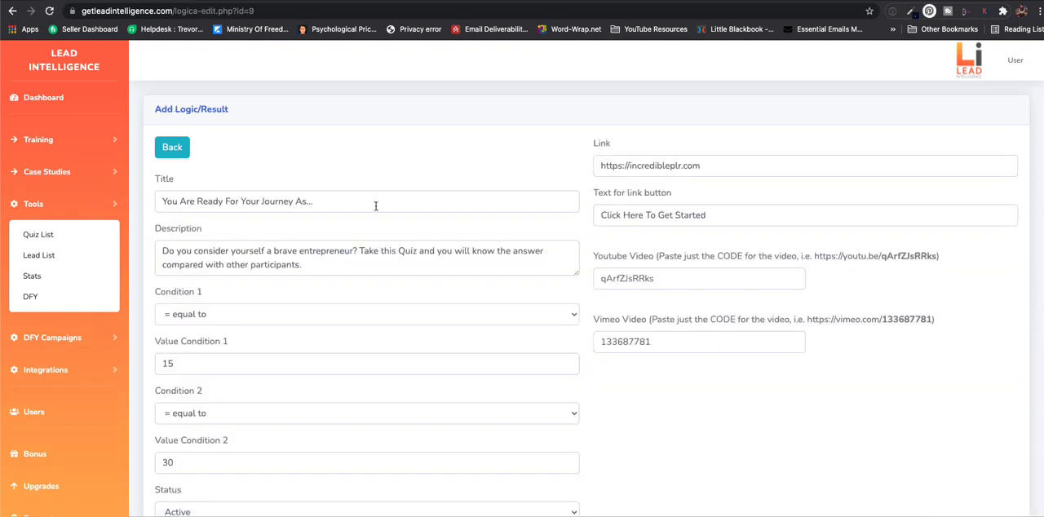
scroll(376, 206, "down", 1)
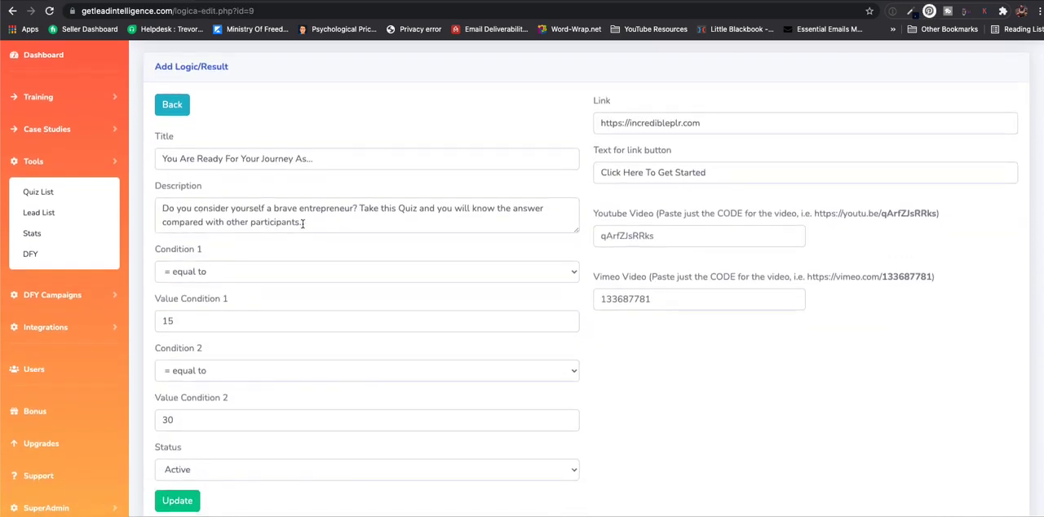
scroll(253, 253, "down", 2)
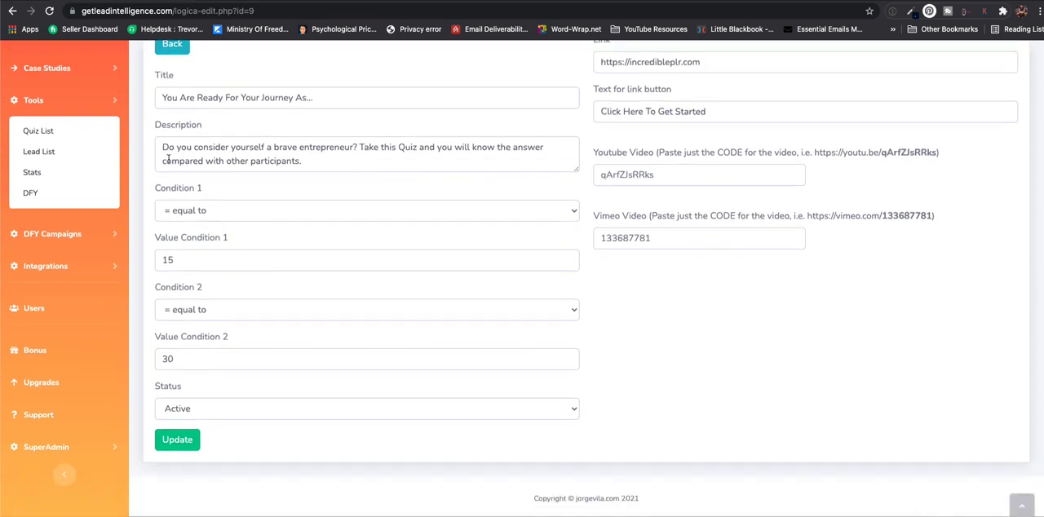
- Examine the result's title, description, condition values and the comparison choices available for Condition 1
left_click_drag(161, 97, 306, 148)
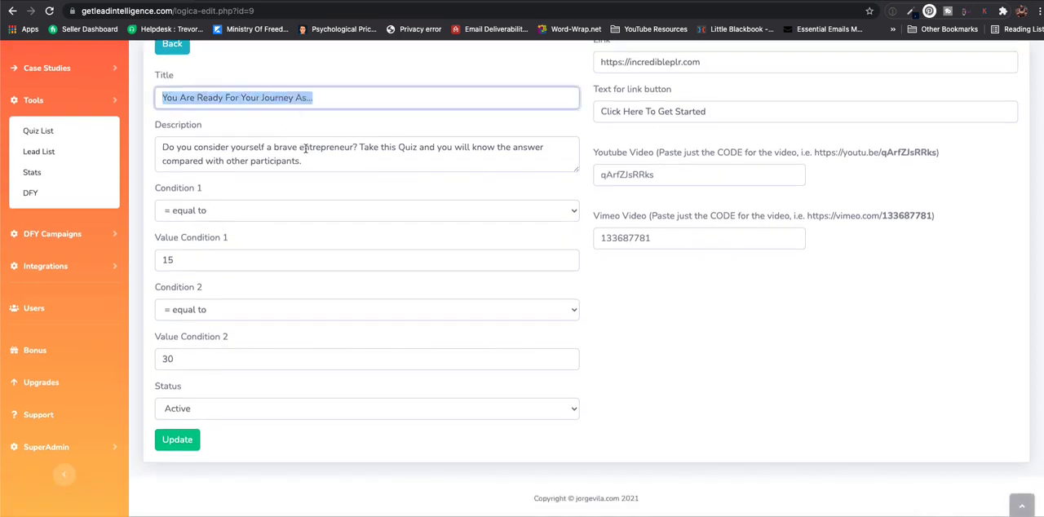
left_click(348, 167)
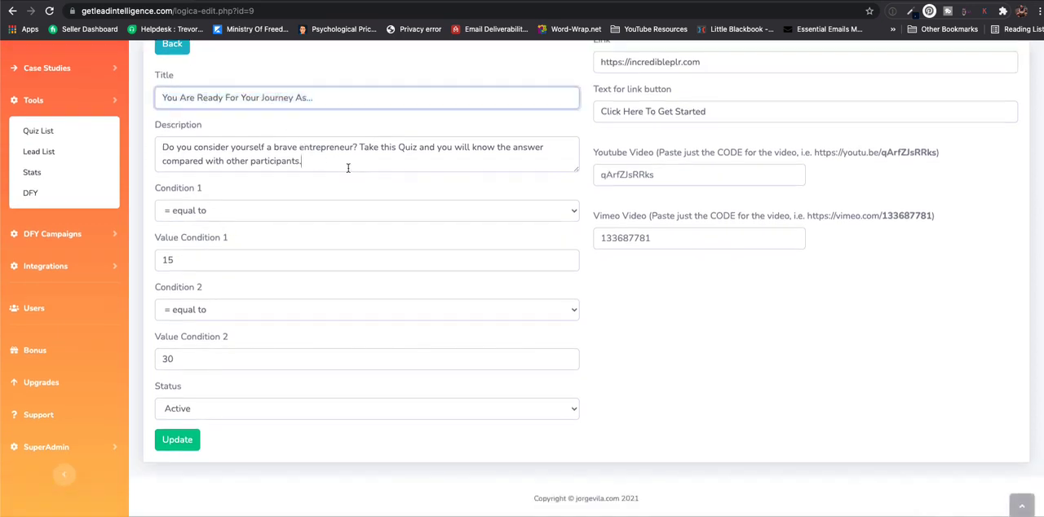
left_click(245, 213)
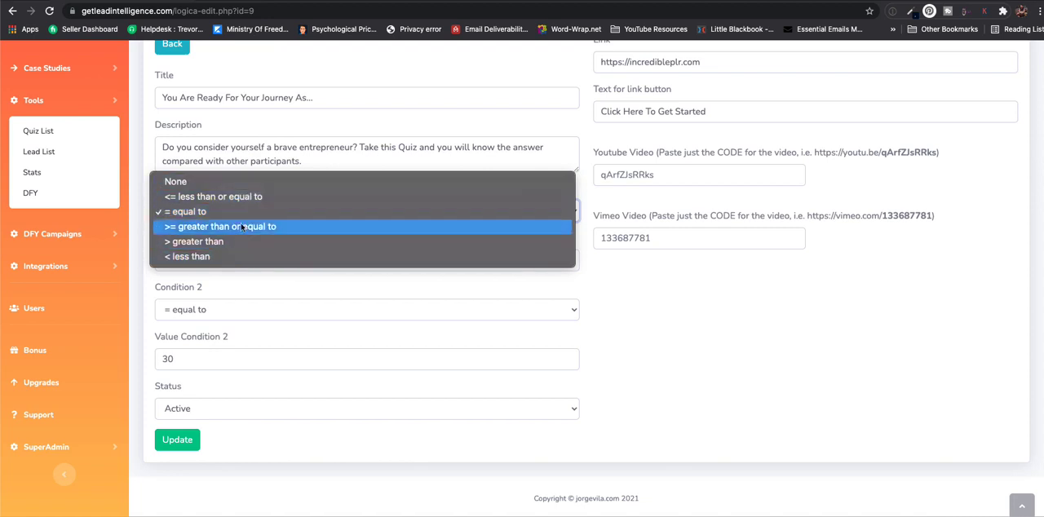
left_click(220, 279)
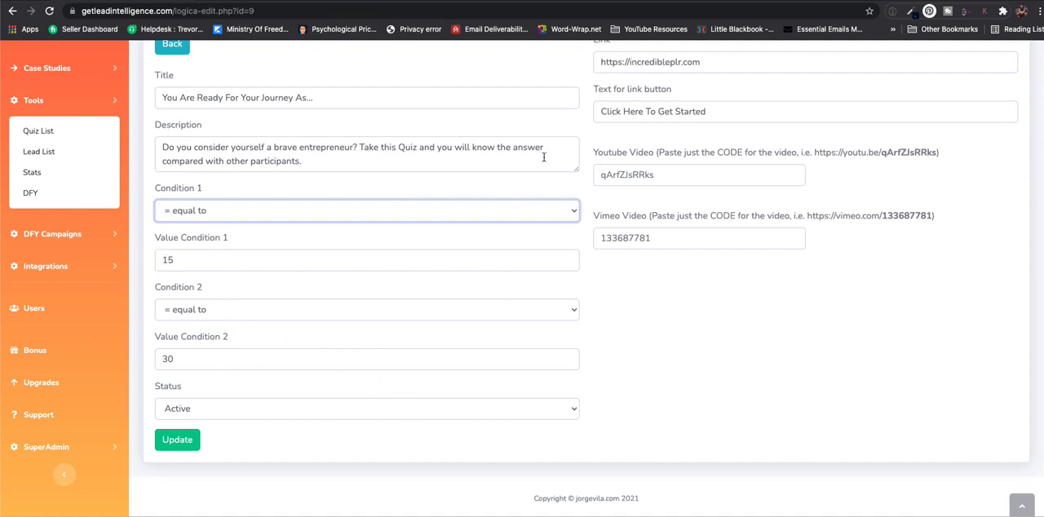
scroll(614, 98, "up", 1)
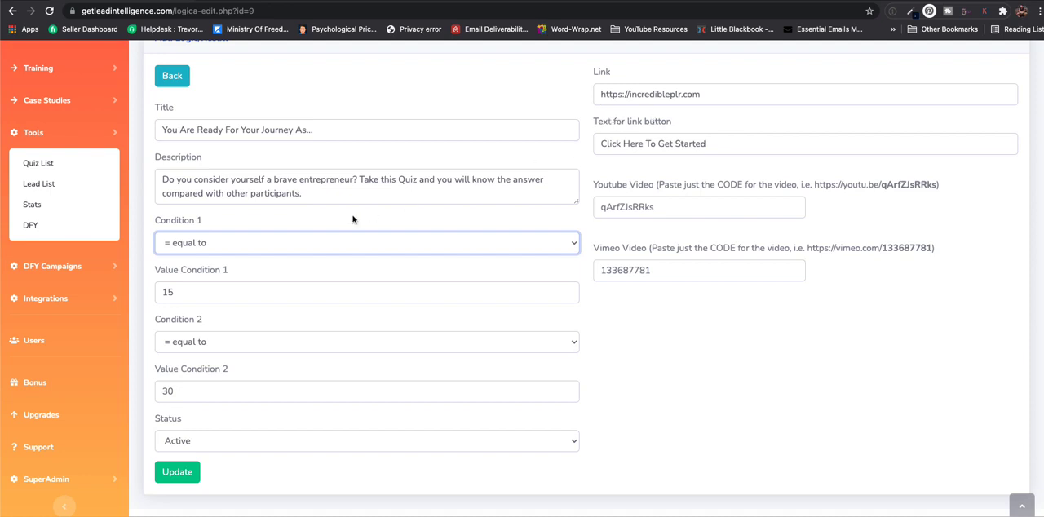
scroll(346, 220, "down", 1)
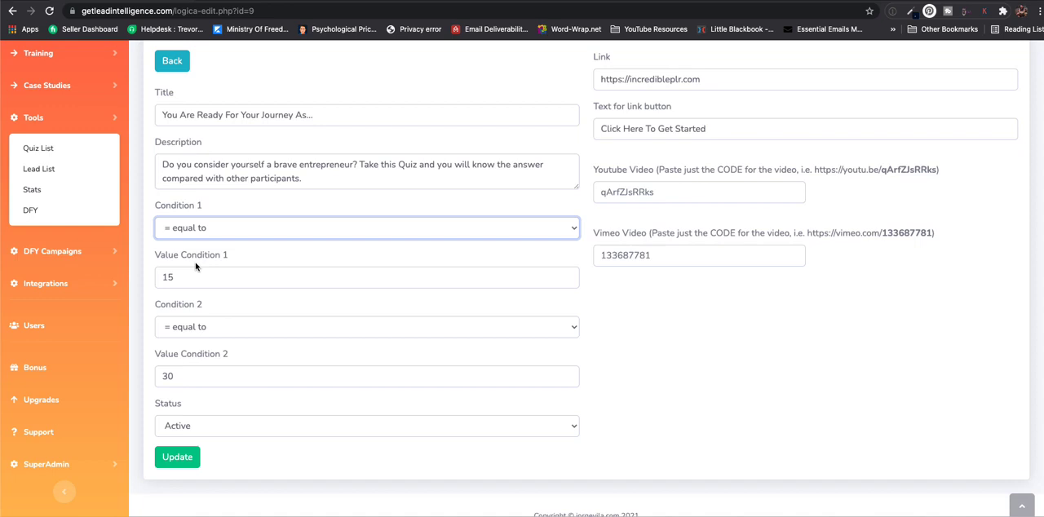
- Keep Condition 1 of the result as "= equal to" and set its value to 0
left_click(202, 232)
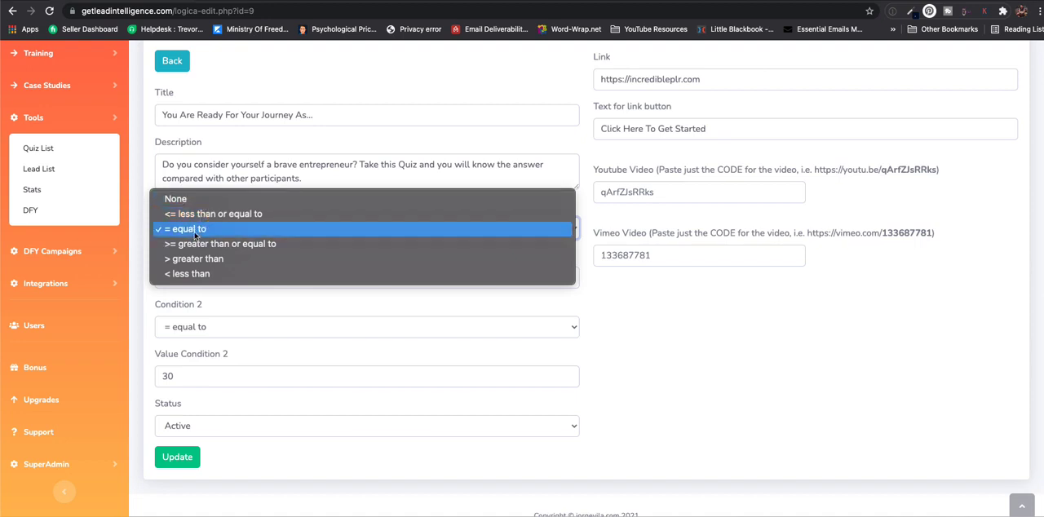
left_click(194, 232)
left_click_drag(194, 274, 141, 283)
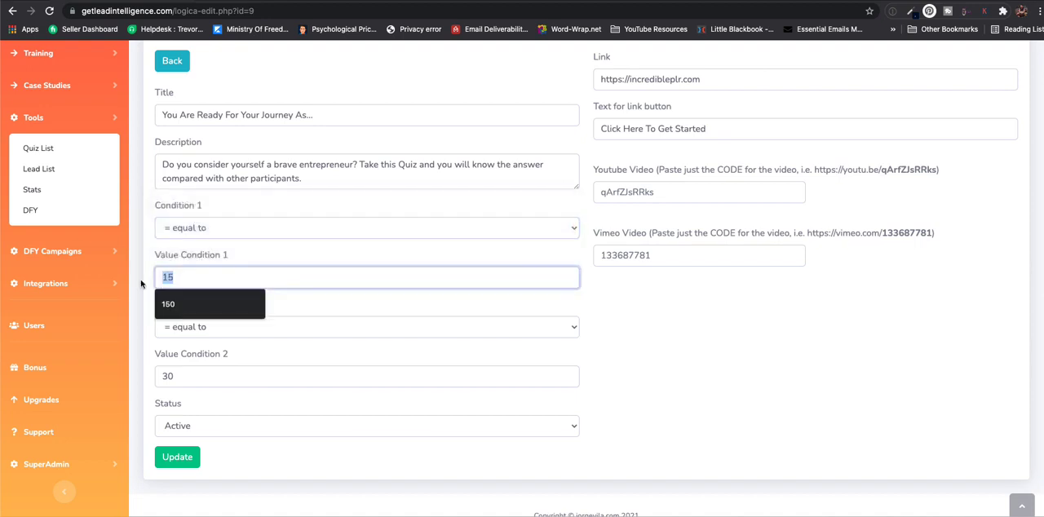
type("0")
- Set Condition 2 to "<= less than or equal to" with a value of 49 and update the result
left_click(181, 335)
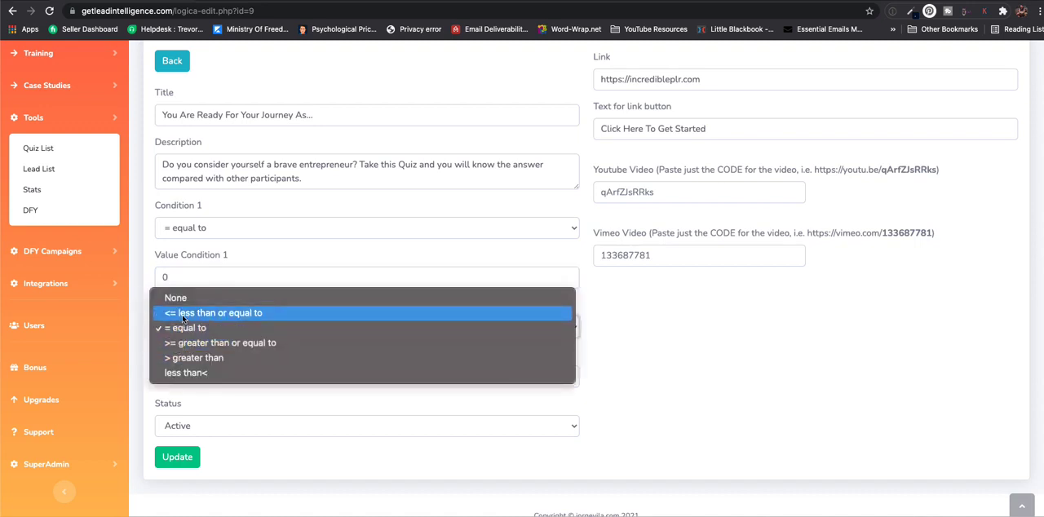
left_click(182, 313)
left_click_drag(175, 373, 154, 377)
type("4")
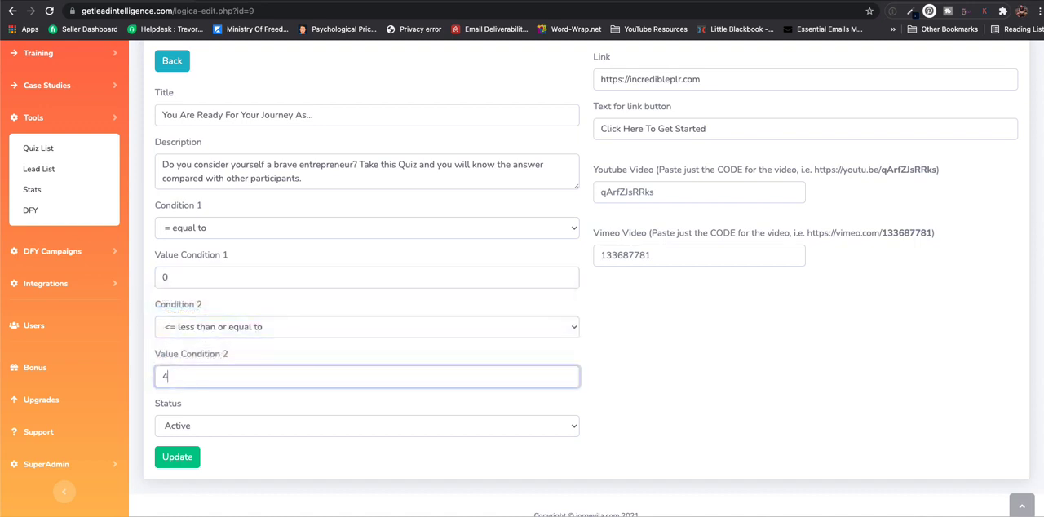
type("9")
left_click(186, 456)
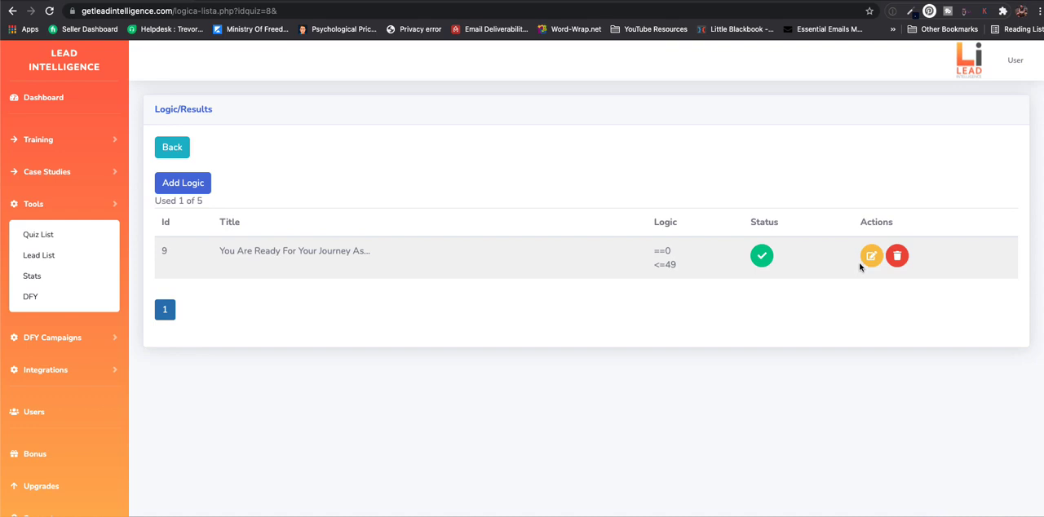
- Reopen the settings of "You Are Ready For Your Journey As..." and set Condition 1 to "= equal to" with a value of 50
left_click(872, 254)
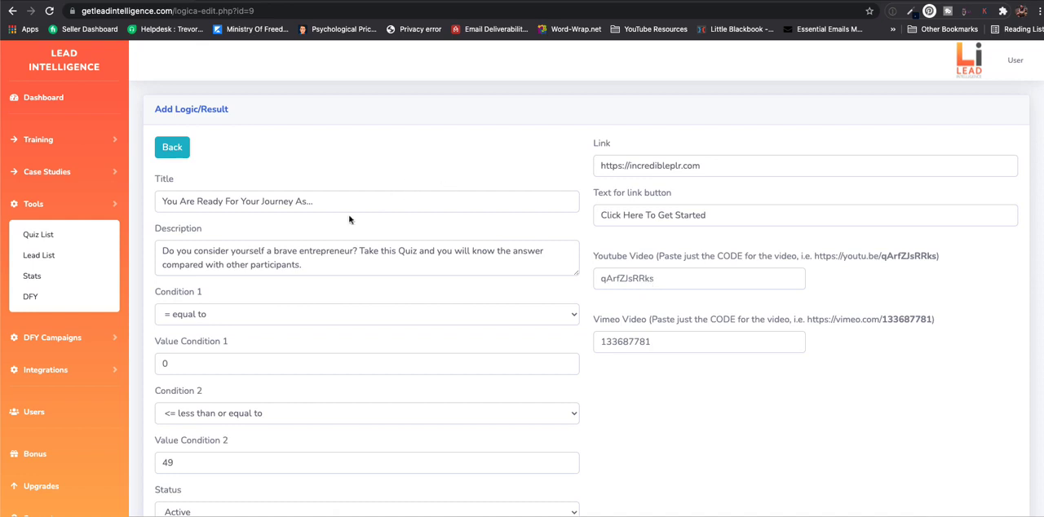
left_click(172, 147)
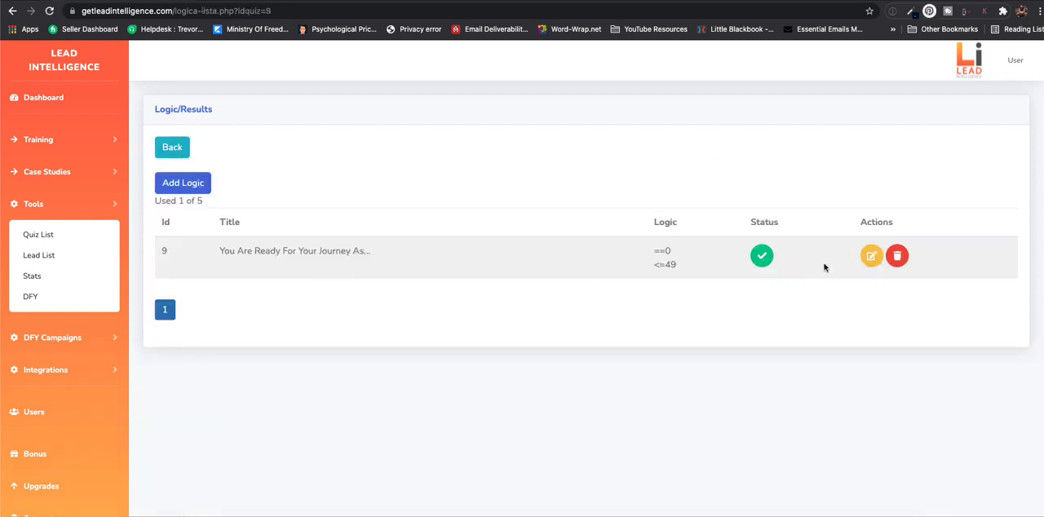
left_click(871, 256)
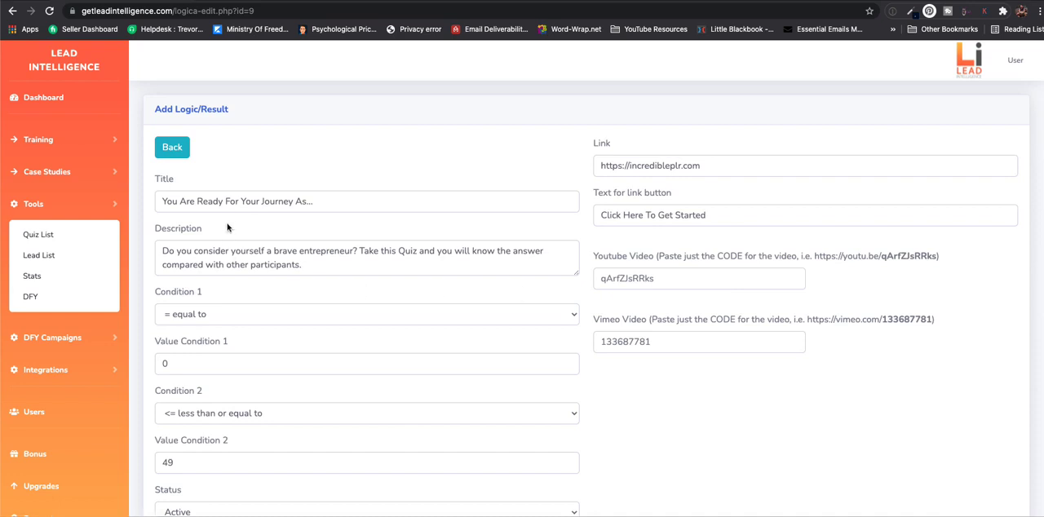
left_click(225, 321)
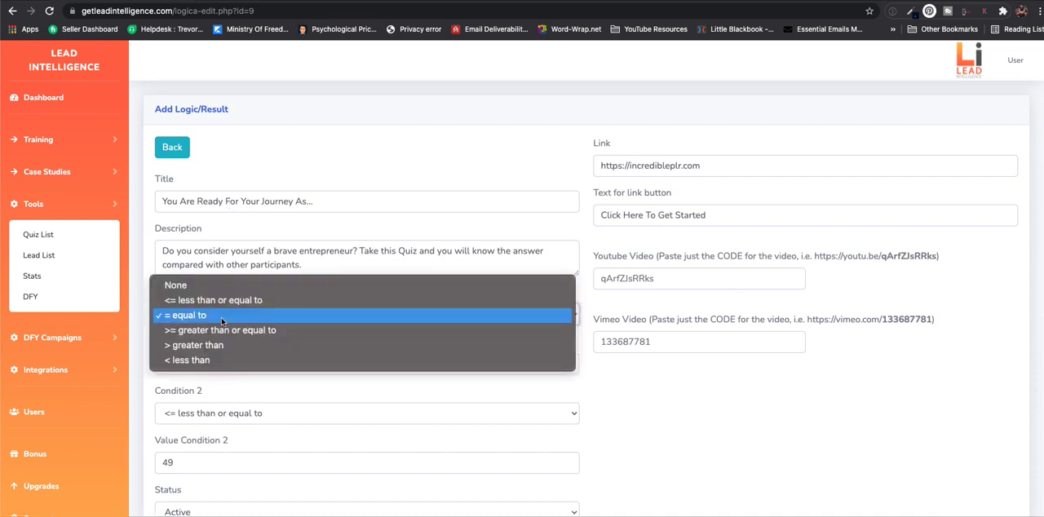
left_click(221, 321)
left_click(215, 359)
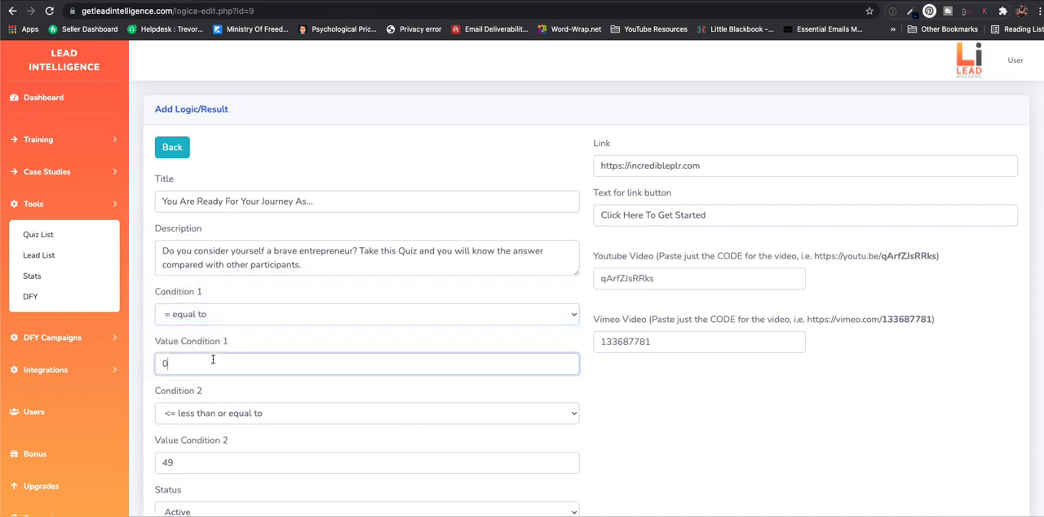
key("BackSpace")
type("50")
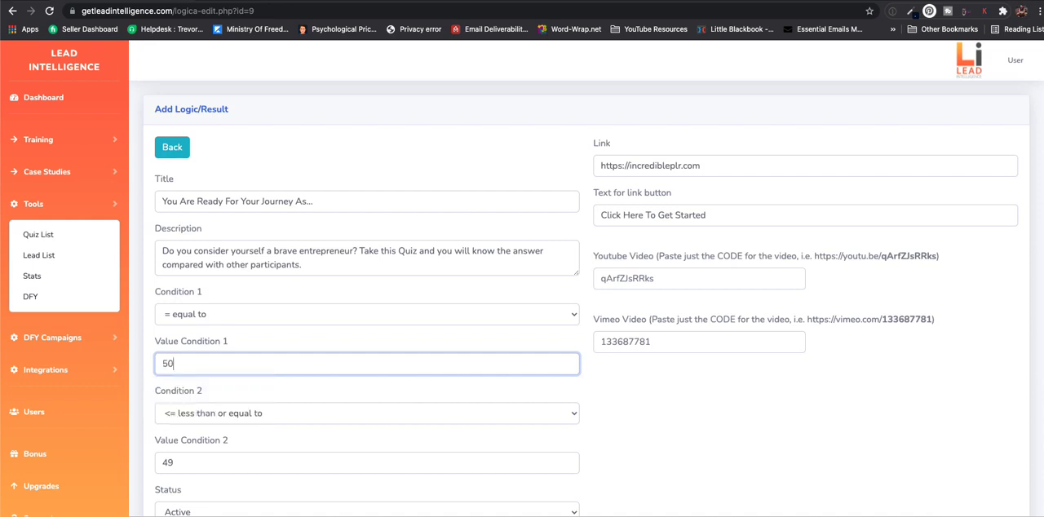
- Set Condition 2 of the result to "less than" with a value of 100
left_click(226, 413)
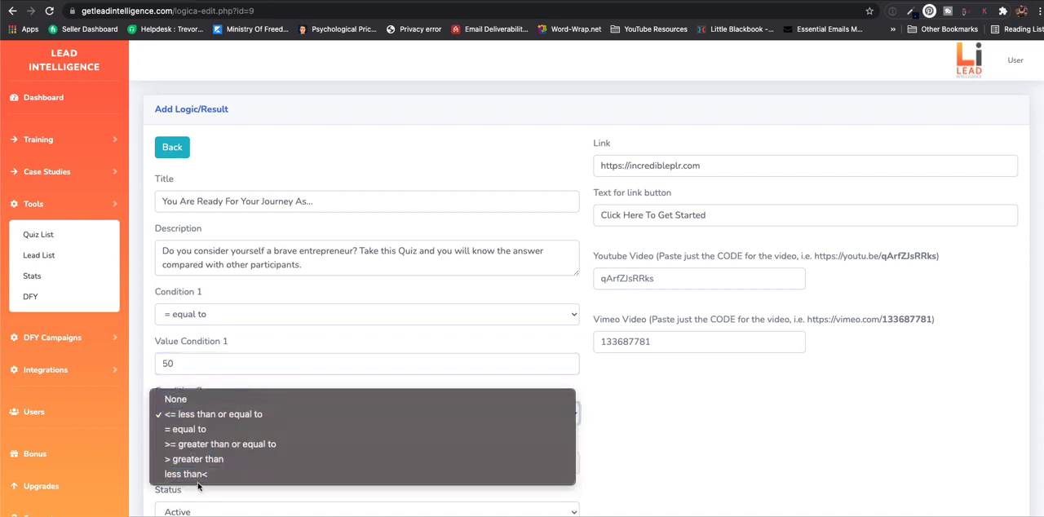
left_click(286, 475)
scroll(285, 480, "down", 2)
double_click(186, 391)
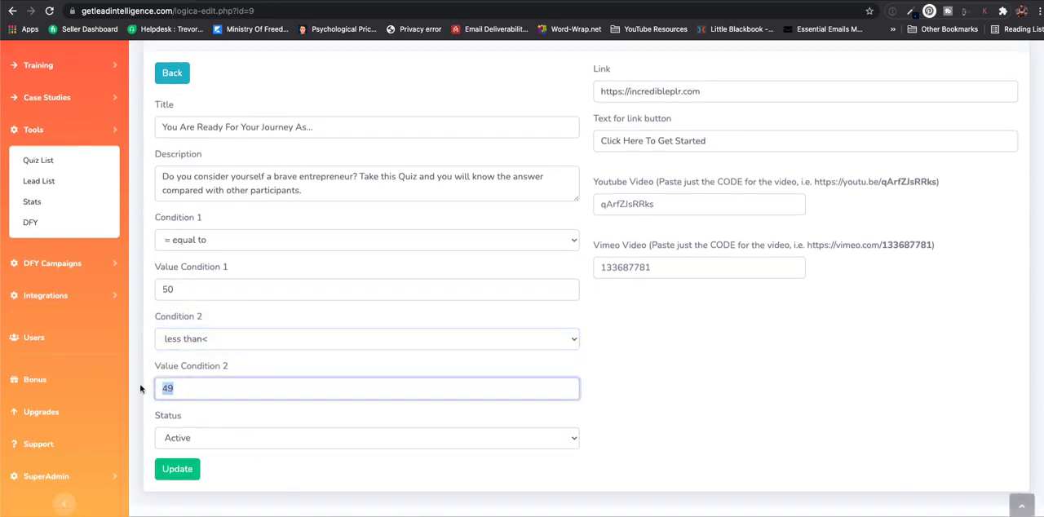
type("100")
scroll(702, 326, "up", 2)
left_click(713, 166)
key("BackSpace")
key("BackSpace")
key("BackSpace")
key("BackSpace")
key("BackSpace")
key("BackSpace")
key("BackSpace")
key("BackSpace")
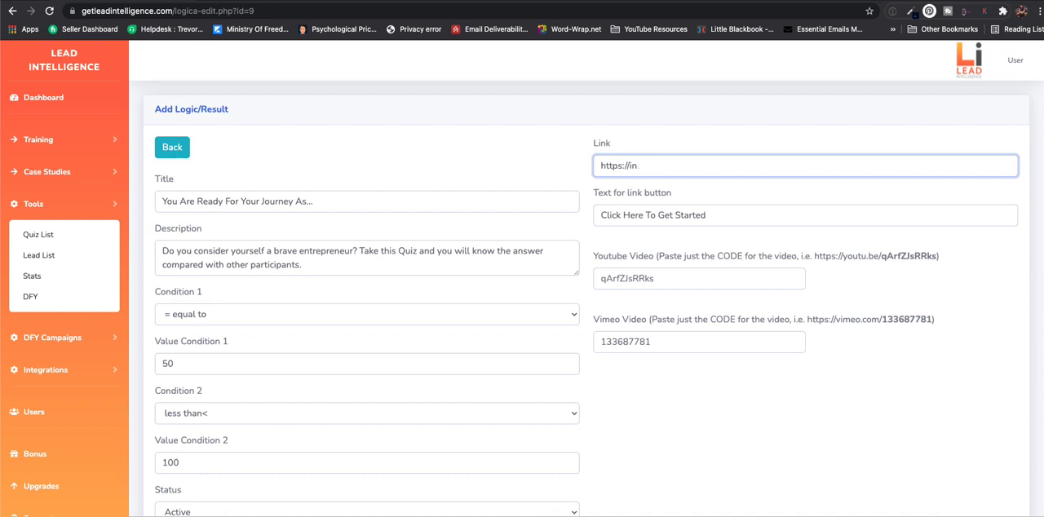
key("BackSpace")
key("BackSpace")
type("google.com")
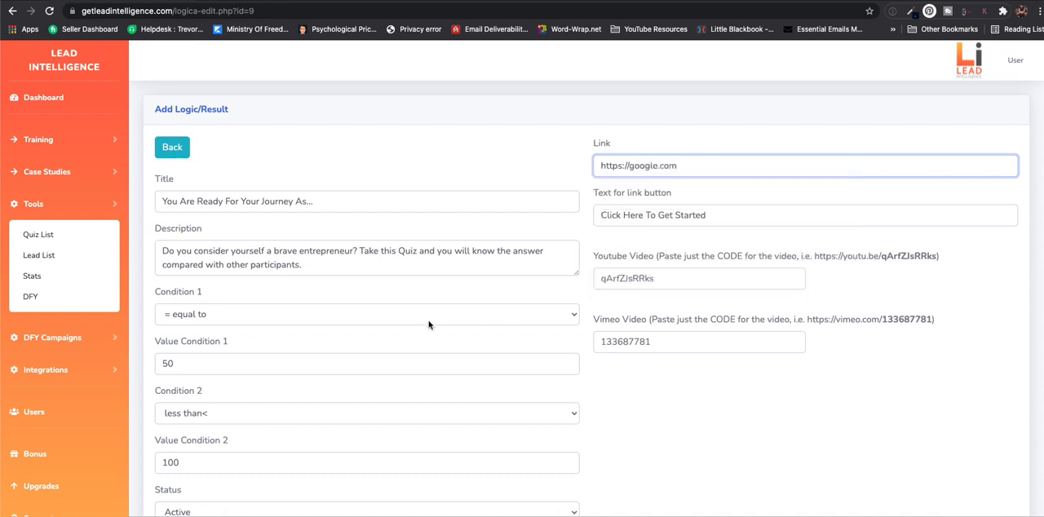
scroll(392, 314, "down", 3)
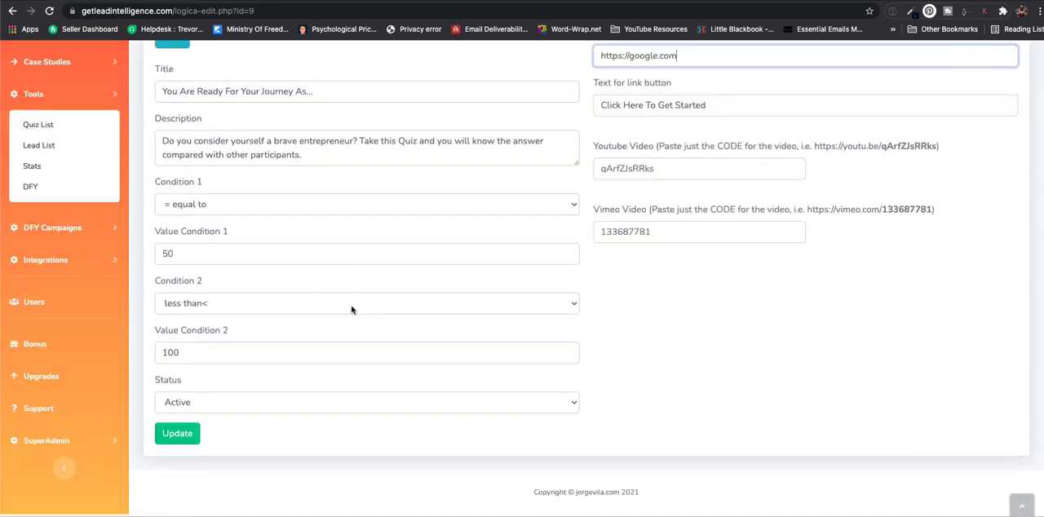
left_click(186, 430)
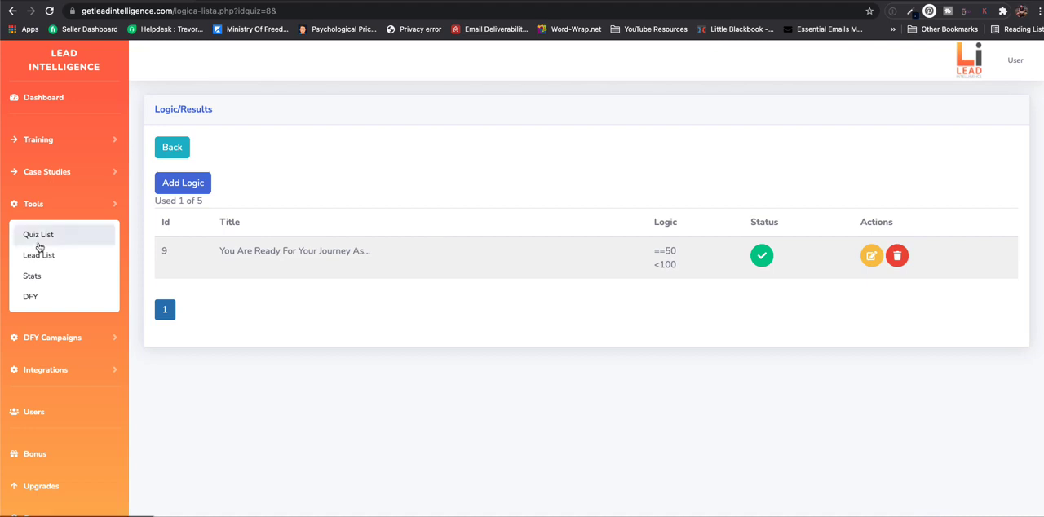
- Check the number of leads for each quiz in the lead list, and bring up the quiz stats
scroll(39, 247, "down", 2)
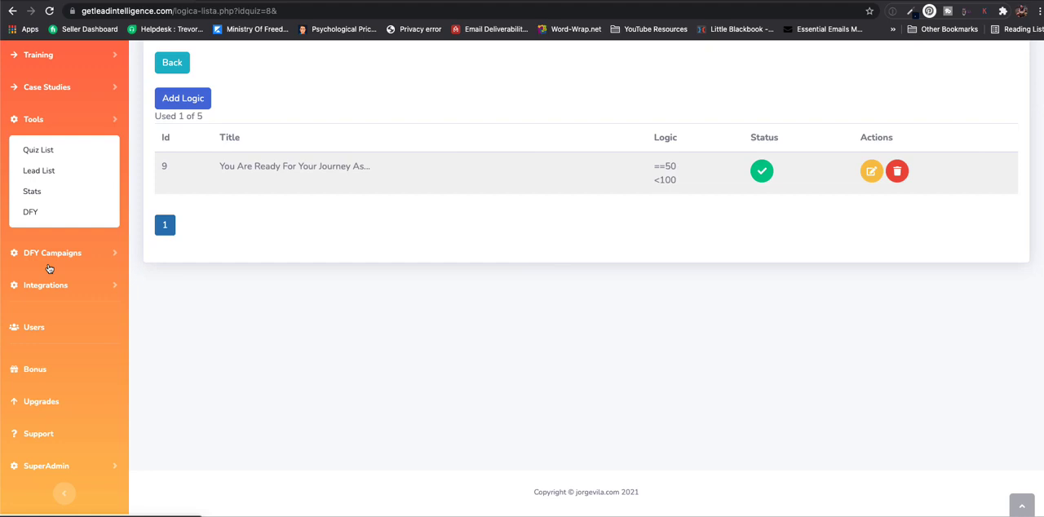
left_click(52, 175)
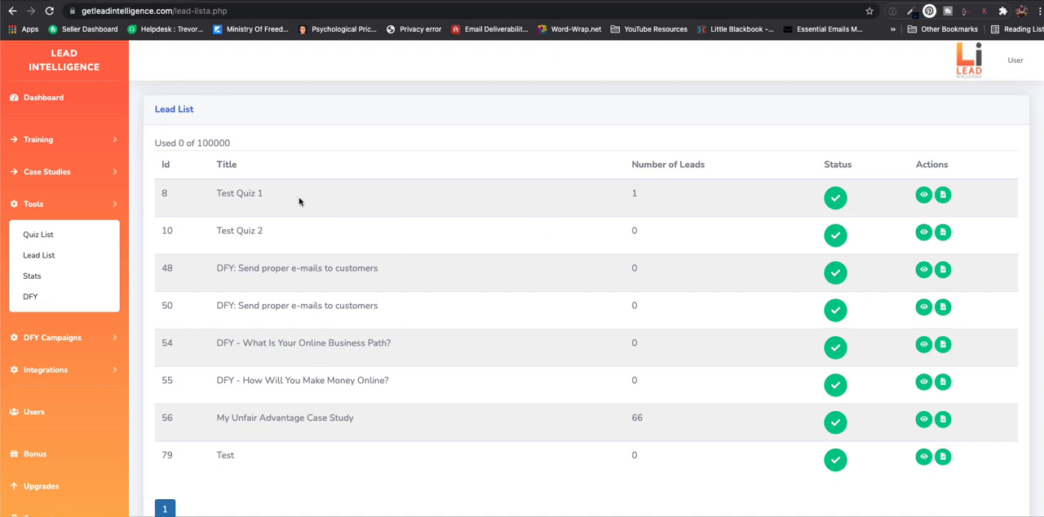
left_click(32, 276)
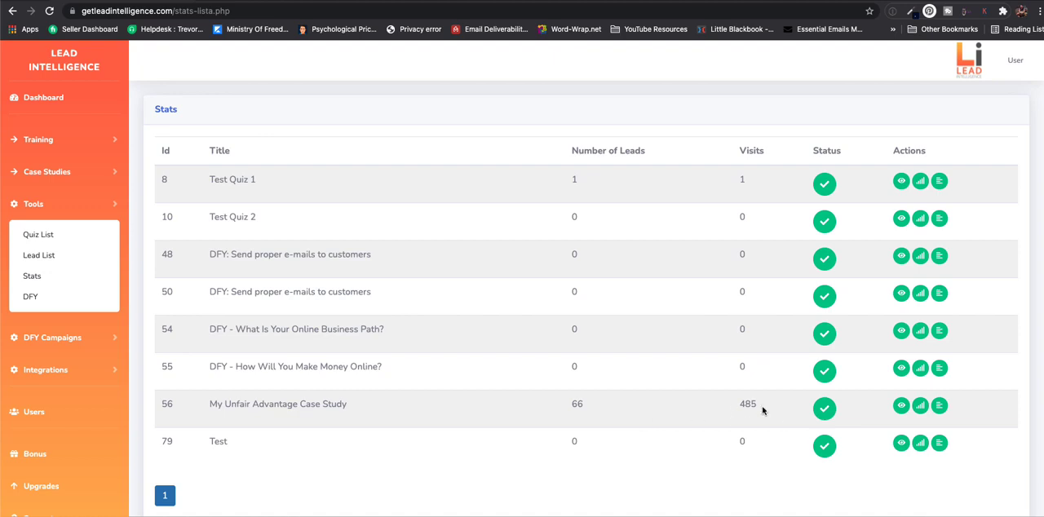
- View how the leads of "My Unfair Advantage Case Study" are divided among its results, and return to the stats list
left_click(903, 408)
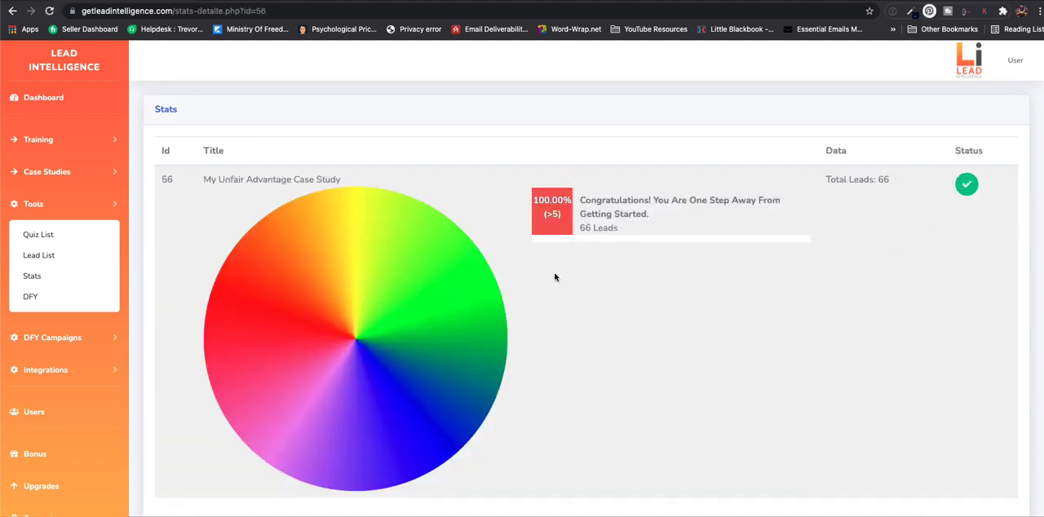
scroll(555, 275, "down", 1)
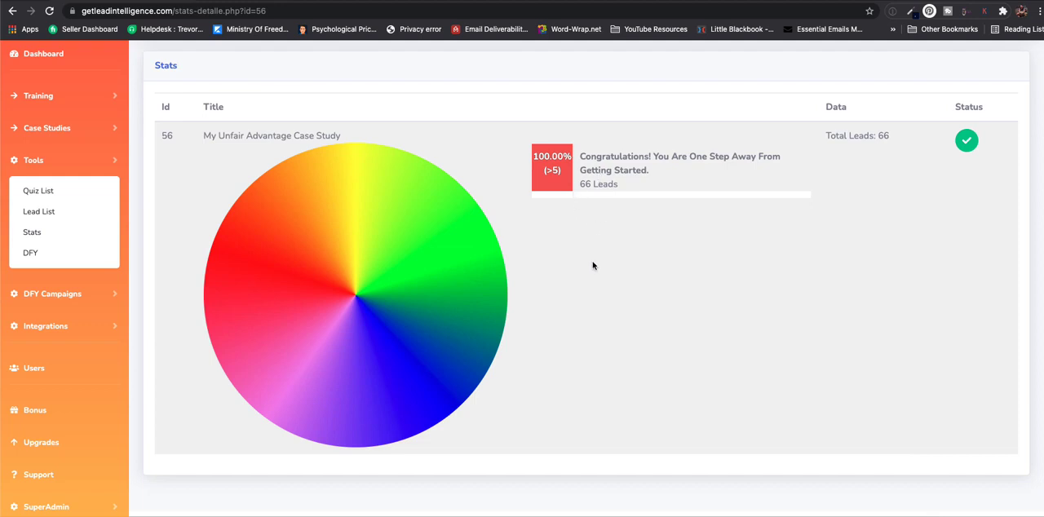
key("super+bracketleft")
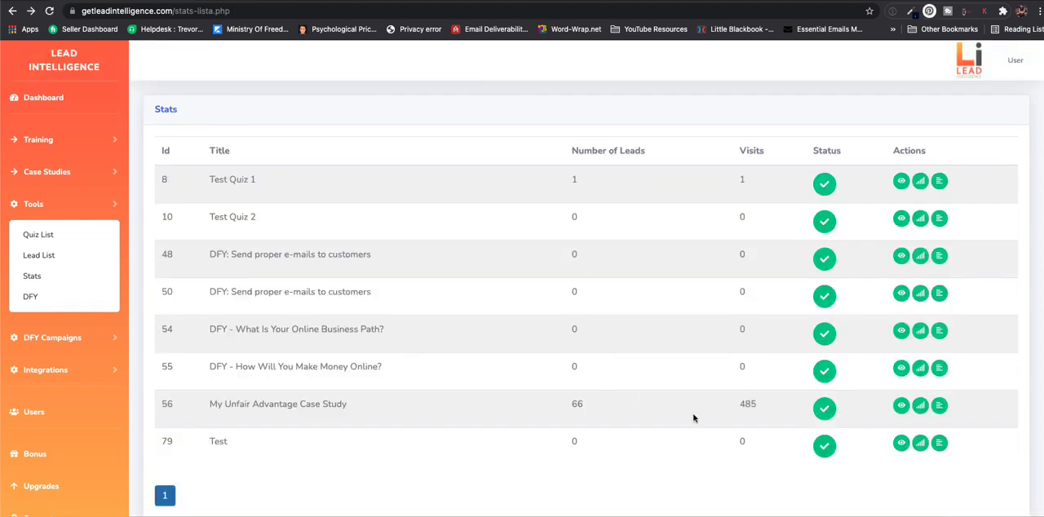
- Examine the visits and leads over time for "My Unfair Advantage Case Study", including the last 365 and 90 days
left_click(920, 405)
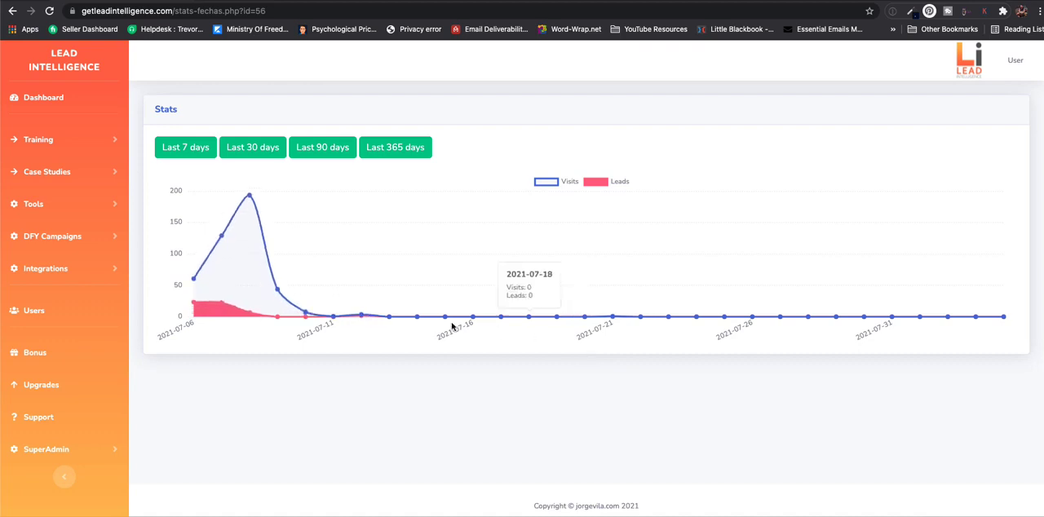
mouse_move(246, 194)
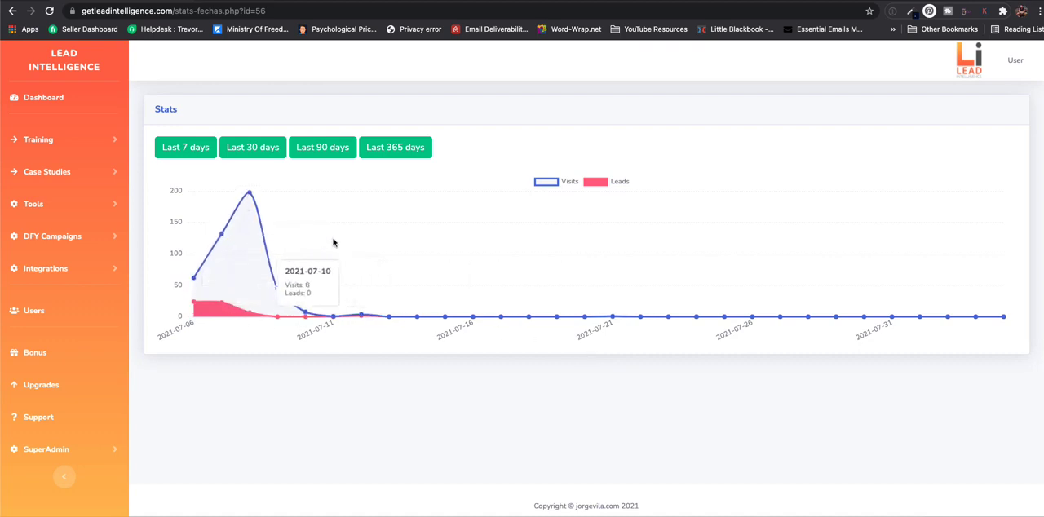
left_click(377, 150)
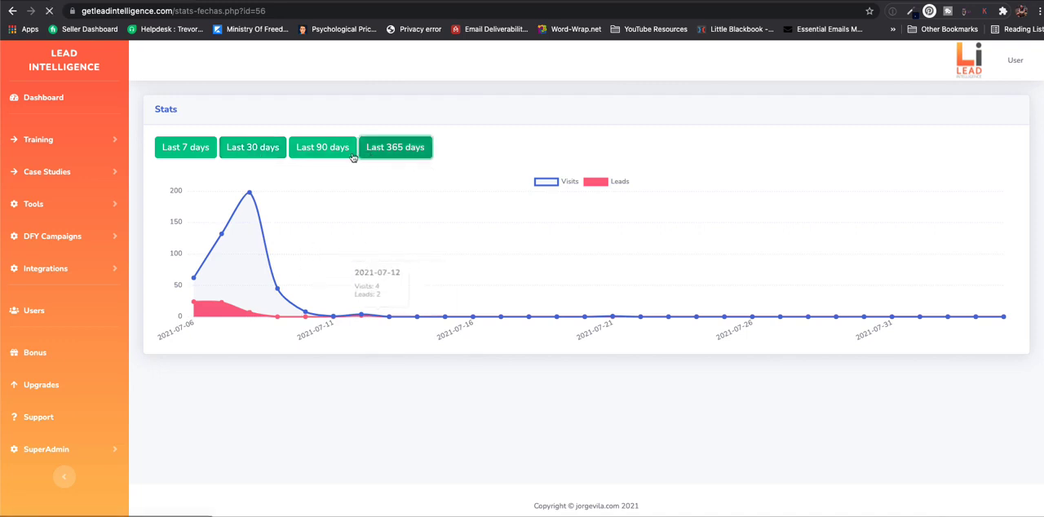
left_click(326, 151)
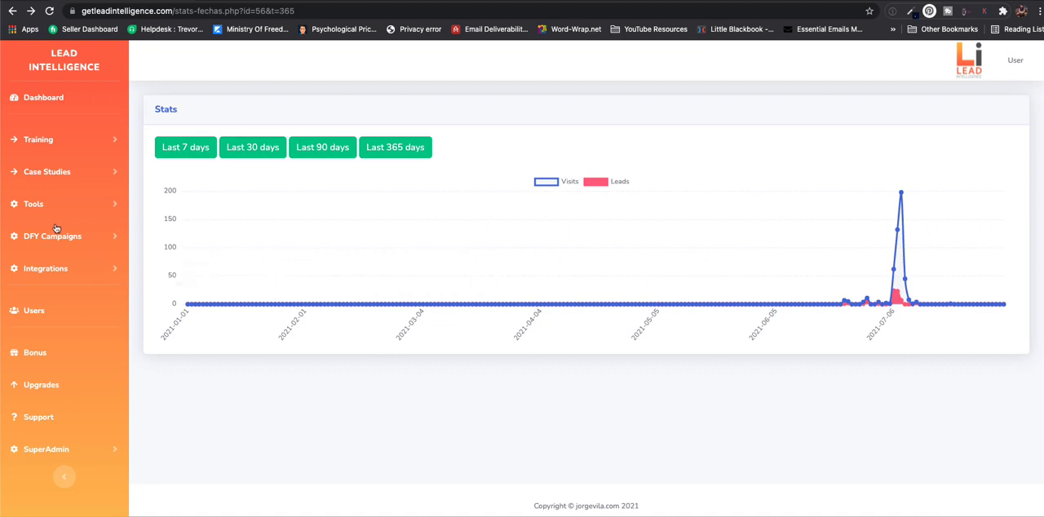
- Examine the question stats of "My Unfair Advantage Case Study", comparing the answers chosen per question with the quiz detail
left_click(36, 205)
left_click(40, 277)
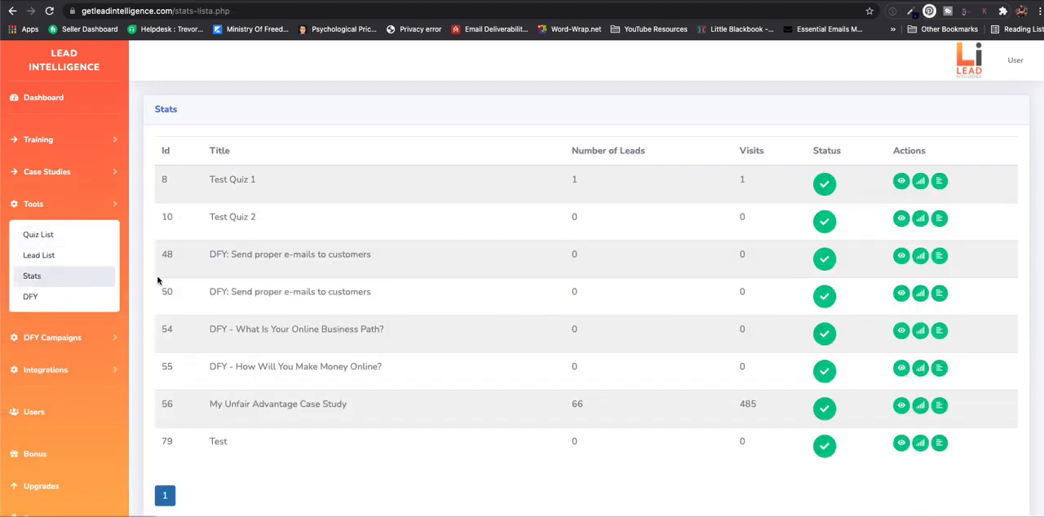
left_click(939, 407)
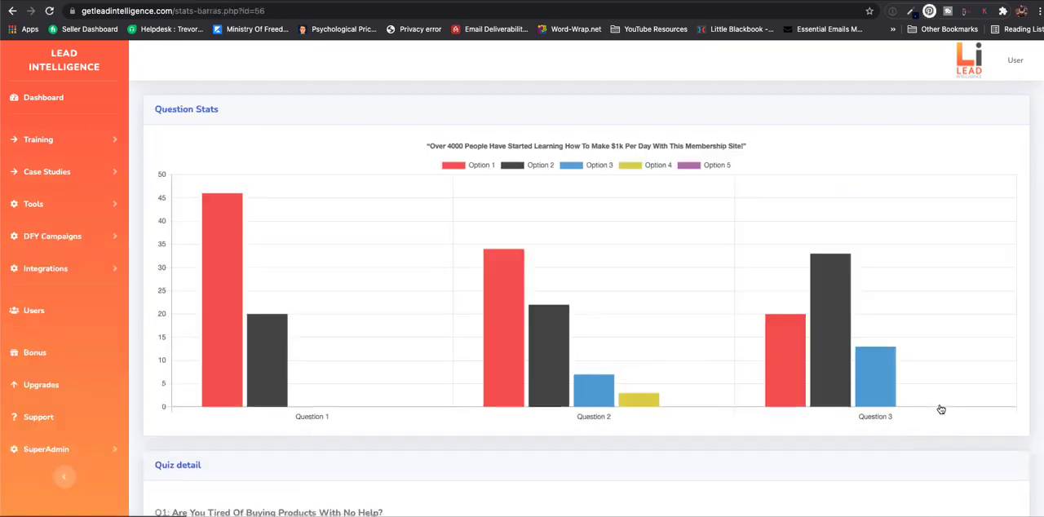
mouse_move(508, 361)
scroll(508, 362, "down", 1)
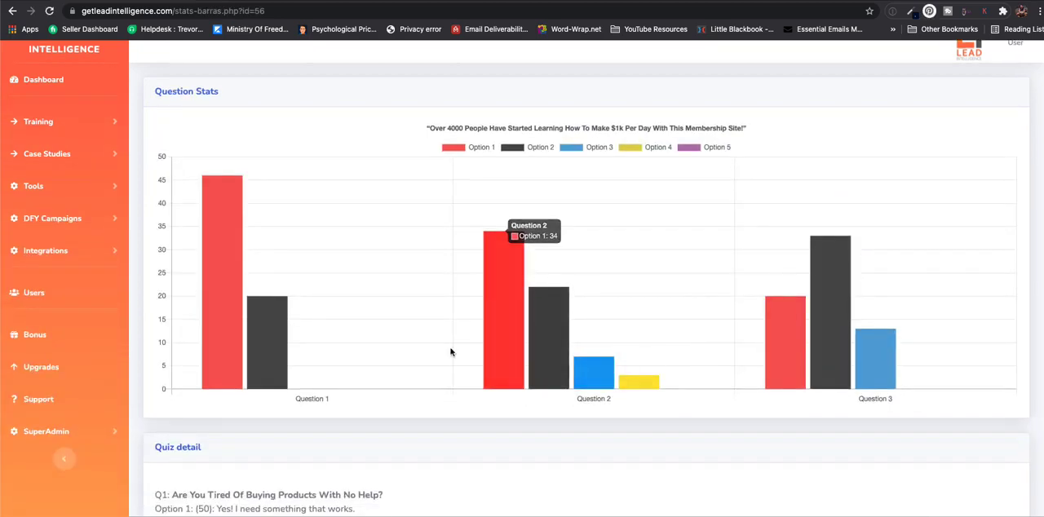
mouse_move(220, 300)
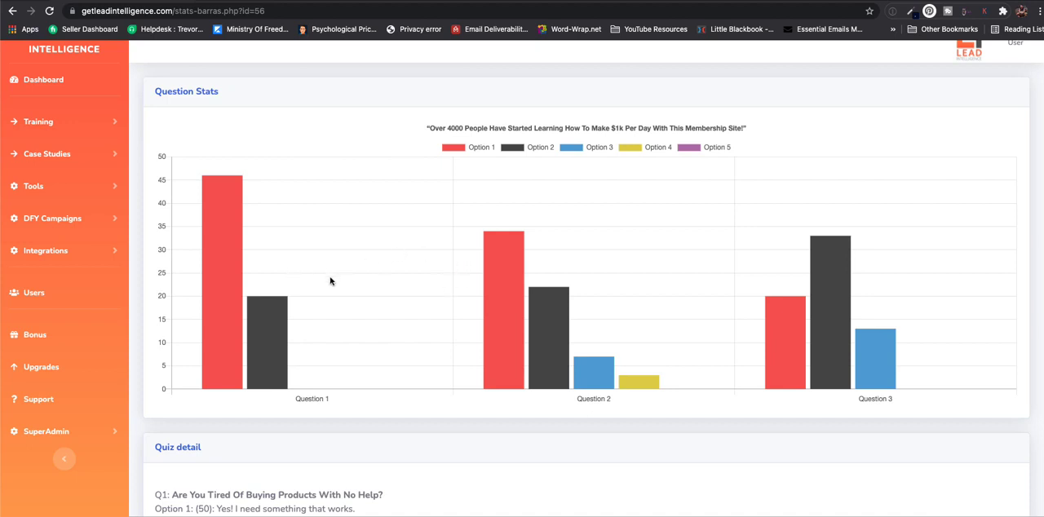
mouse_move(258, 343)
scroll(616, 316, "down", 3)
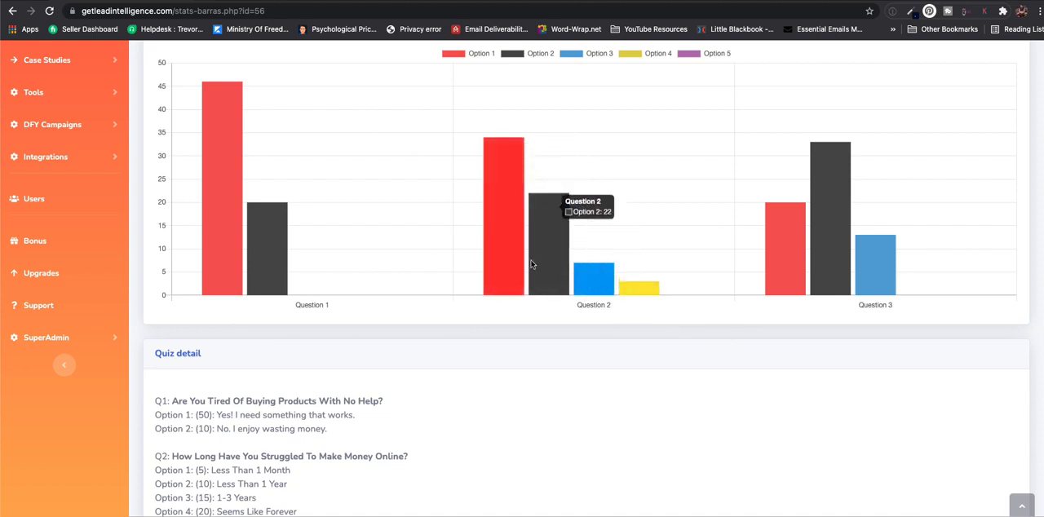
scroll(508, 258, "down", 5)
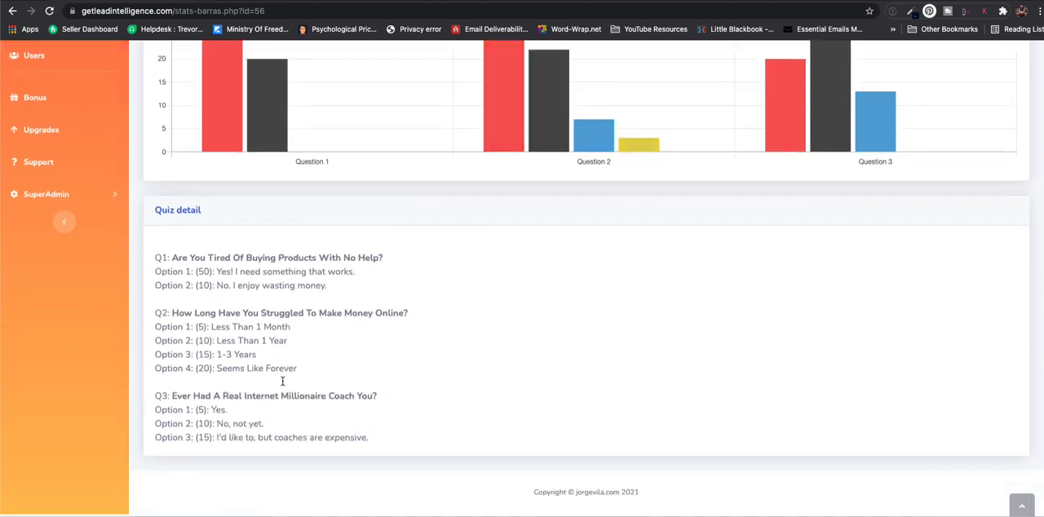
scroll(363, 394, "up", 8)
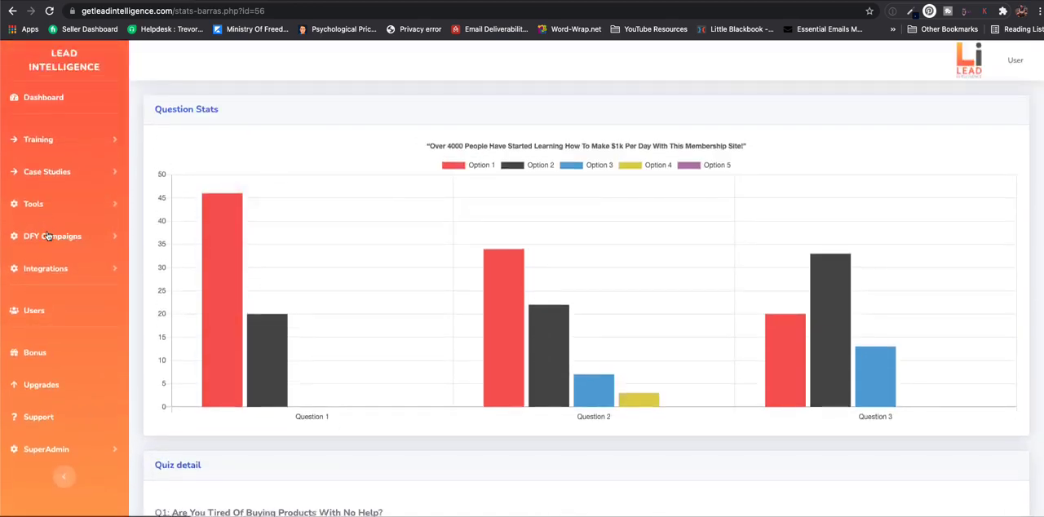
- View the leads of "My Unfair Advantage Case Study" in the lead list, and inspect the detailed answers of the first two leads
left_click(35, 208)
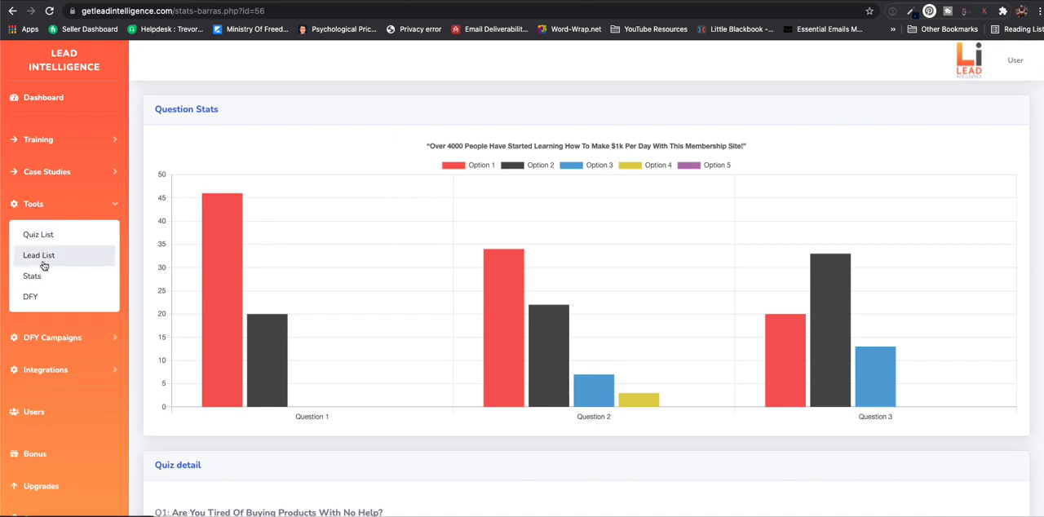
left_click(34, 277)
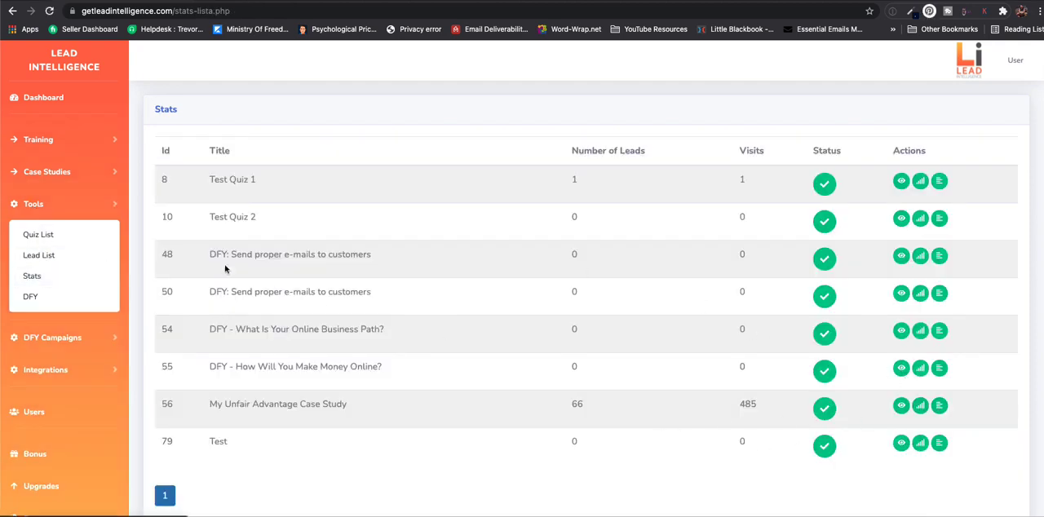
left_click(49, 261)
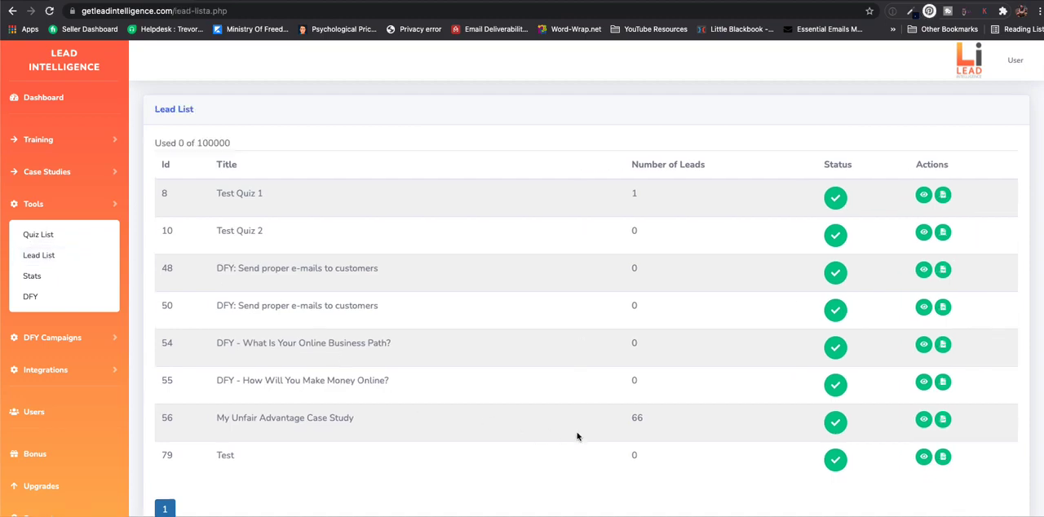
left_click(924, 420)
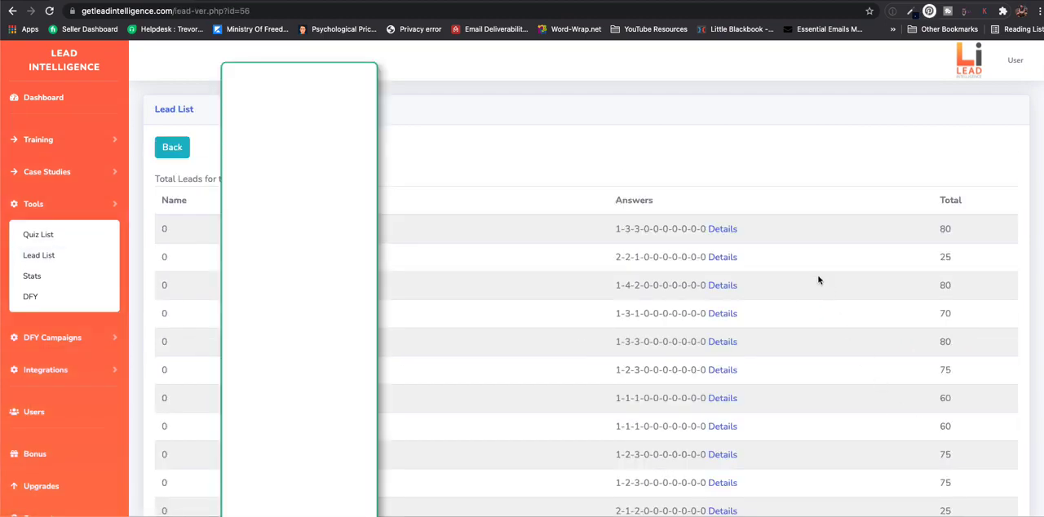
scroll(818, 280, "down", 3)
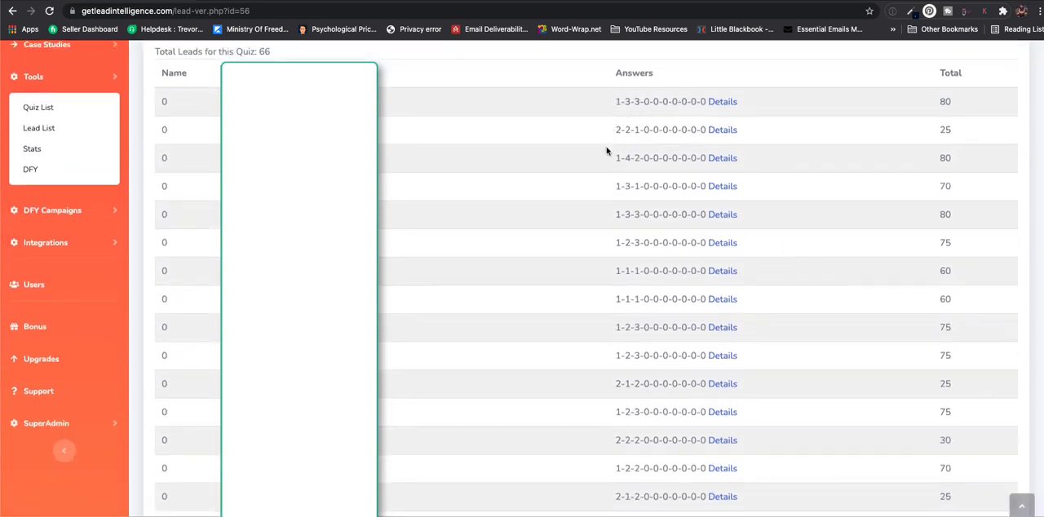
left_click(724, 103)
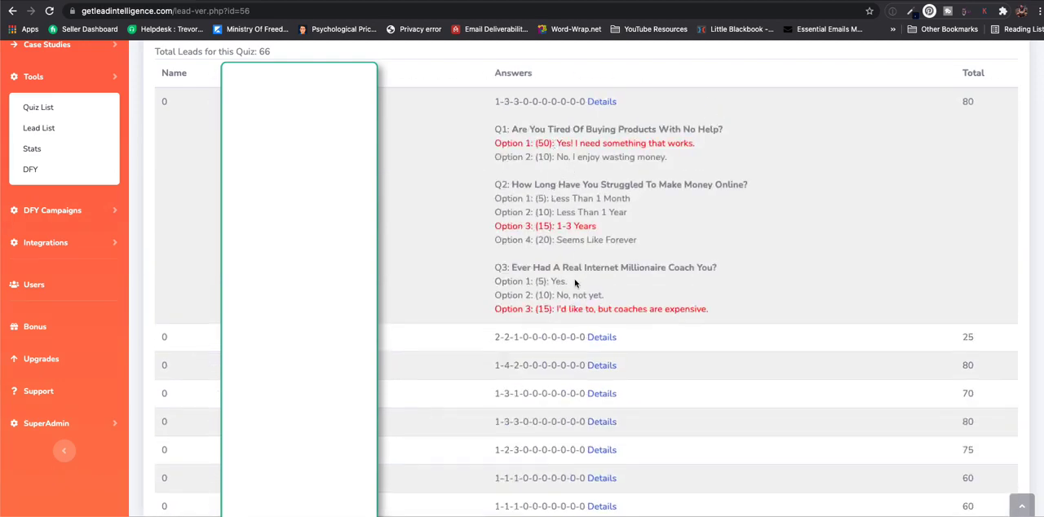
left_click(601, 337)
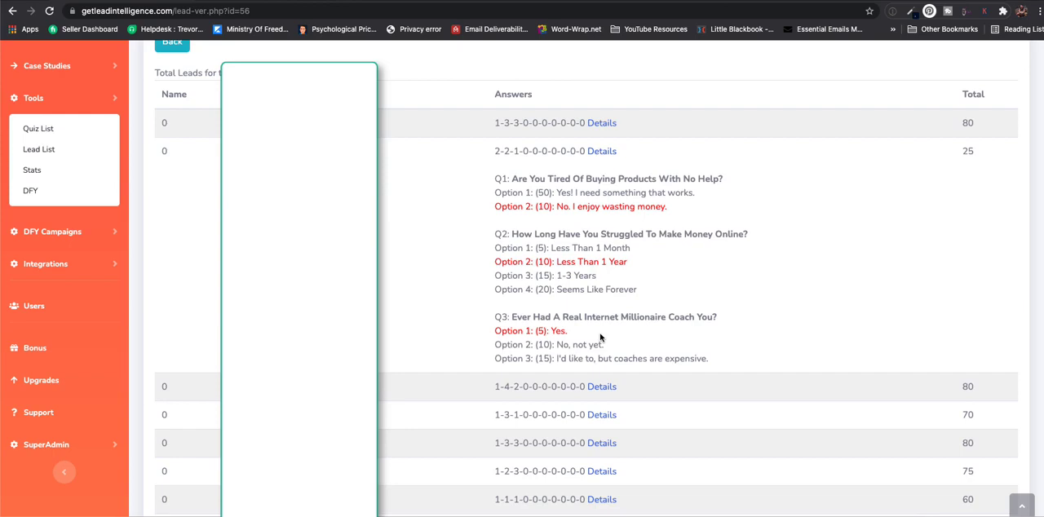
- Look through the done-for-you quizzes and their questions, and bring up the list of DFY campaigns
left_click(32, 194)
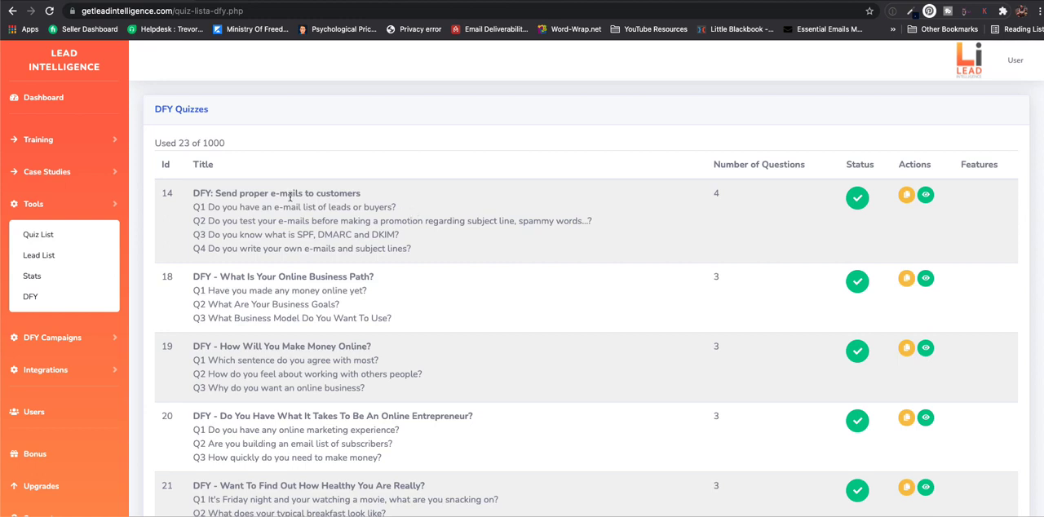
scroll(444, 264, "down", 2)
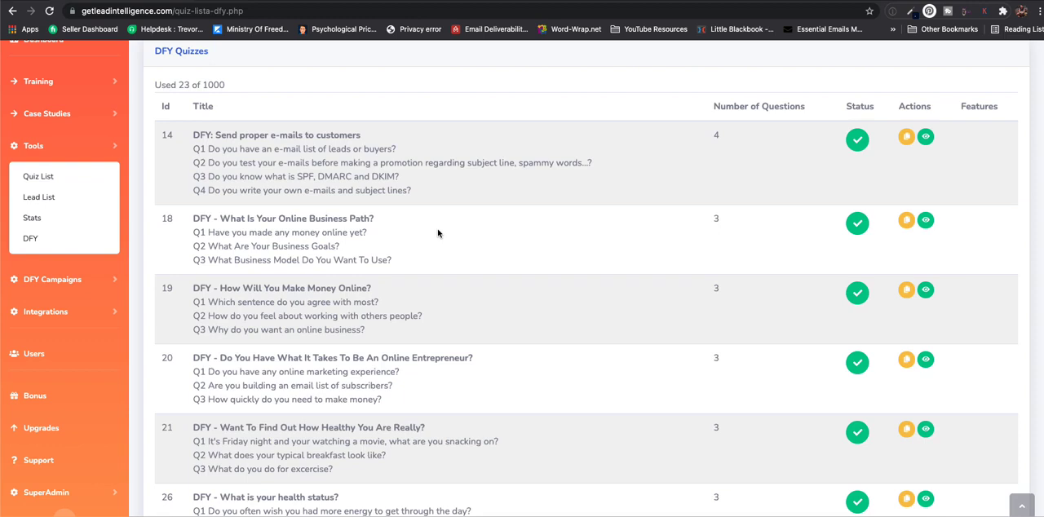
left_click(64, 279)
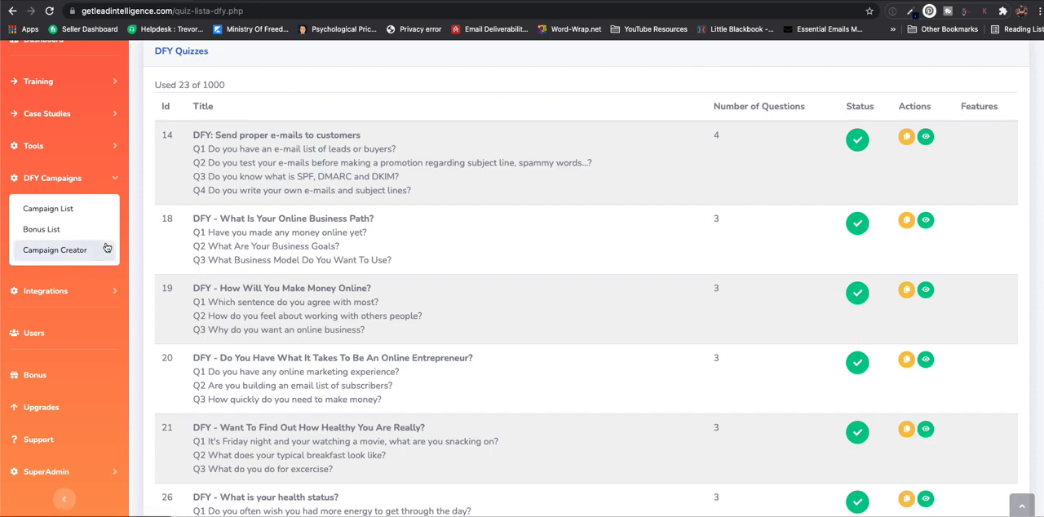
left_click(65, 210)
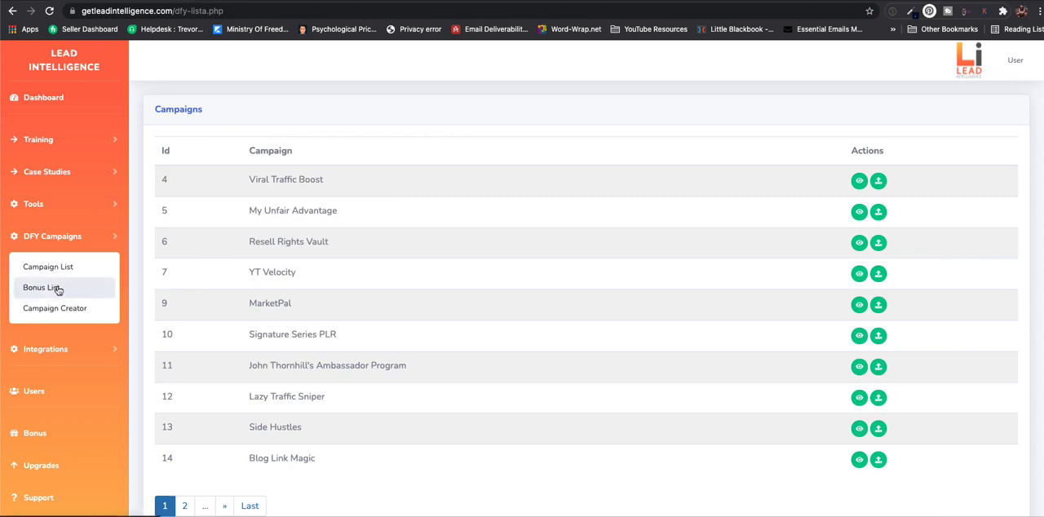
scroll(408, 288, "down", 1)
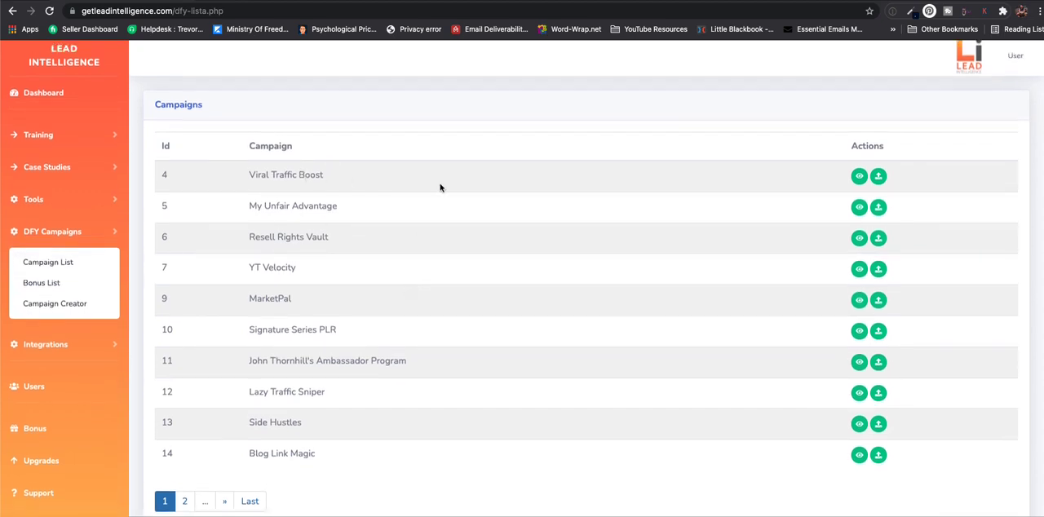
- View the details of the "Viral Traffic Boost" campaign, including its affiliate link, instructions, video and first bonuses
left_click(859, 177)
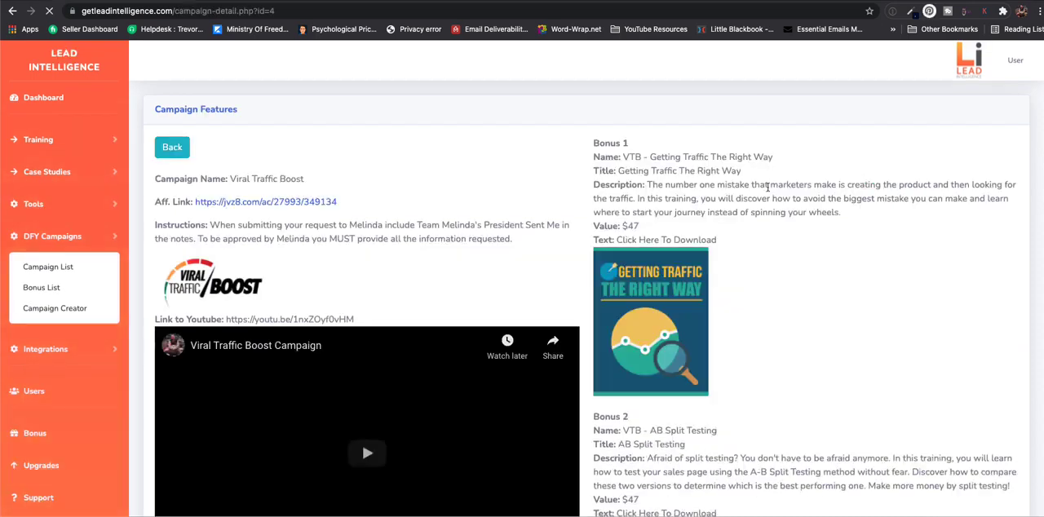
scroll(548, 203, "down", 3)
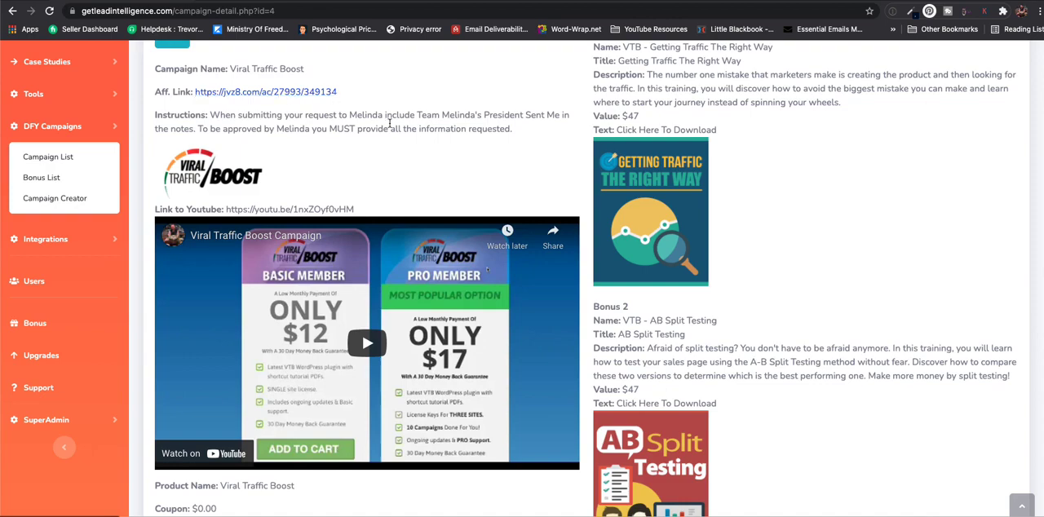
scroll(573, 160, "up", 2)
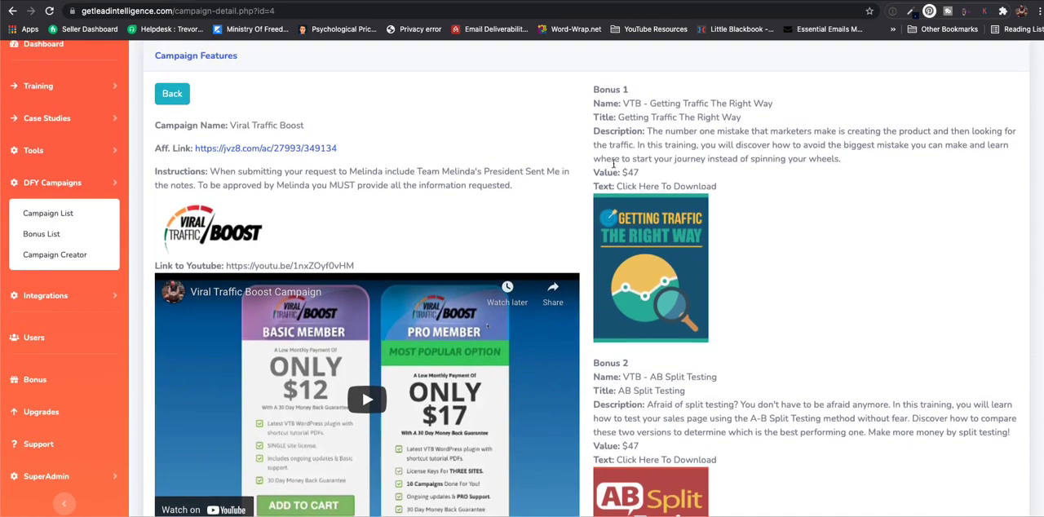
scroll(399, 324, "down", 4)
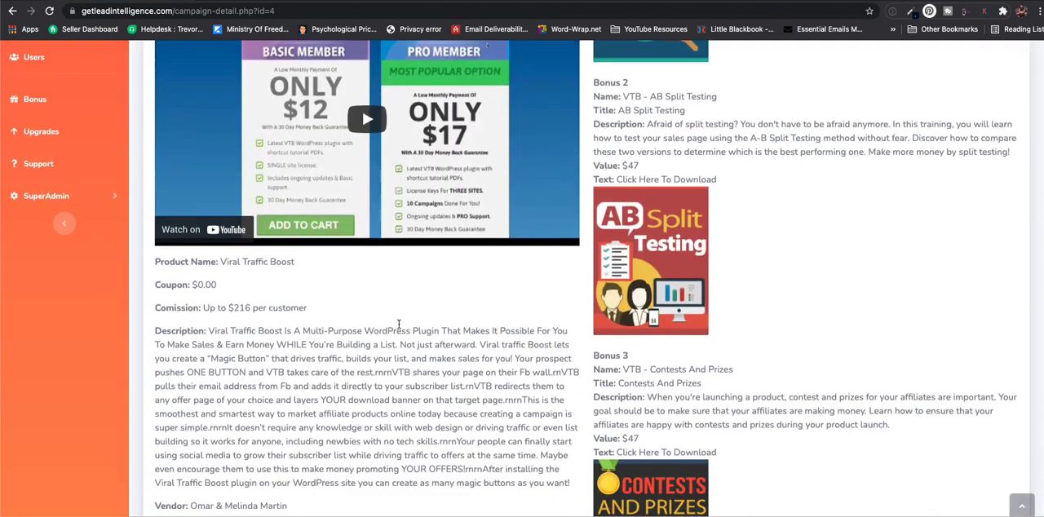
scroll(419, 340, "down", 2)
- Examine the campaign's commission, coupon, conversion, earnings, swipes link and remaining bonuses, and return to the campaign list
left_click_drag(218, 199, 314, 200)
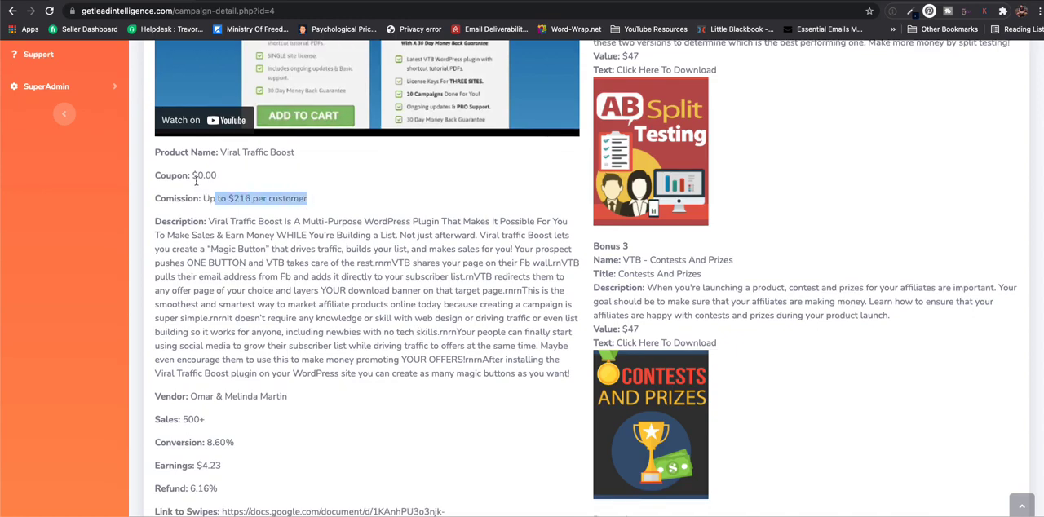
left_click_drag(193, 175, 227, 176)
scroll(264, 349, "down", 3)
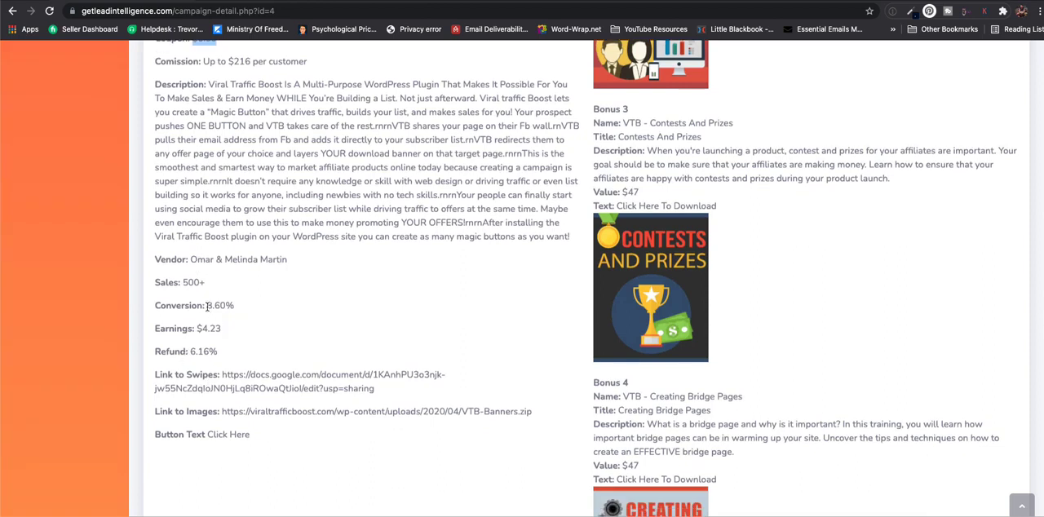
left_click_drag(207, 305, 244, 330)
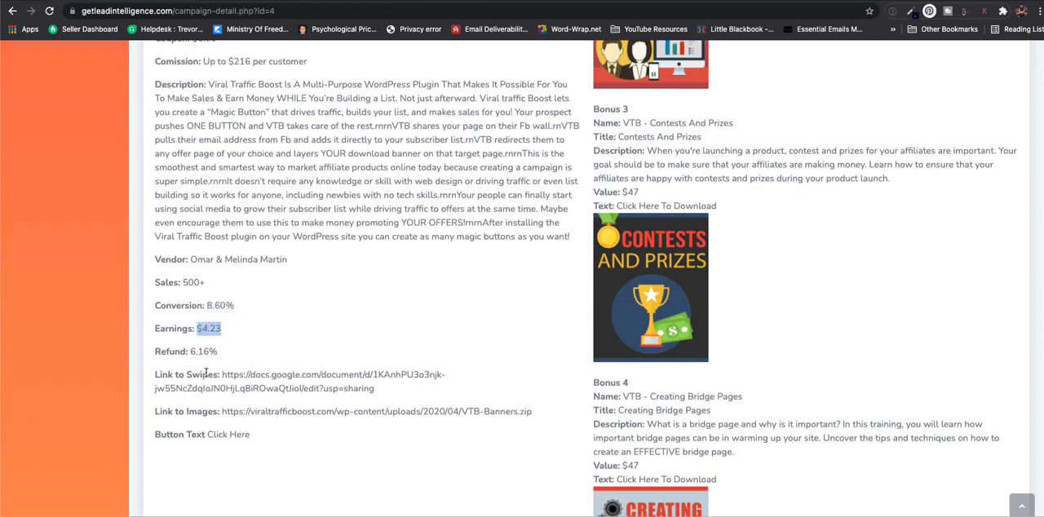
left_click_drag(222, 376, 373, 390)
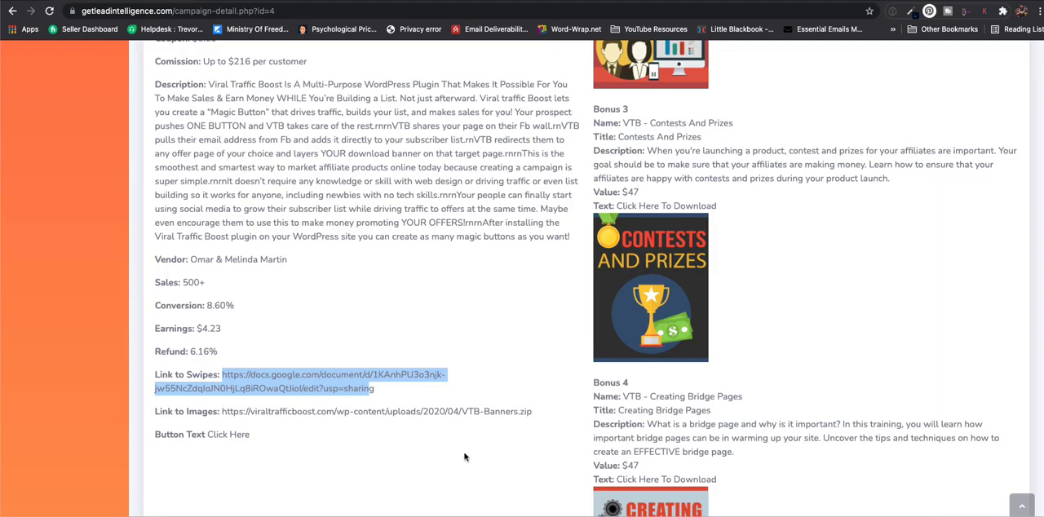
scroll(608, 419, "down", 10)
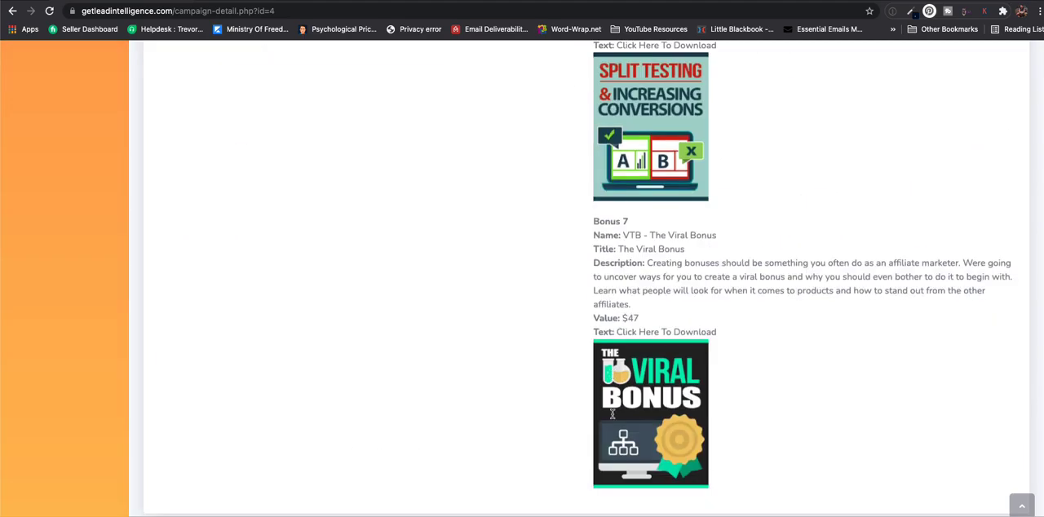
scroll(610, 416, "up", 15)
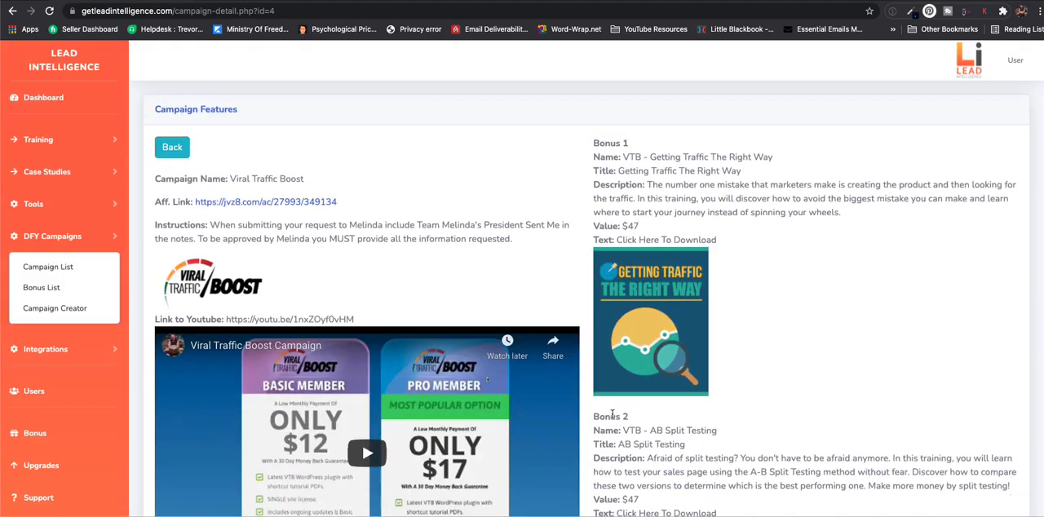
left_click(172, 150)
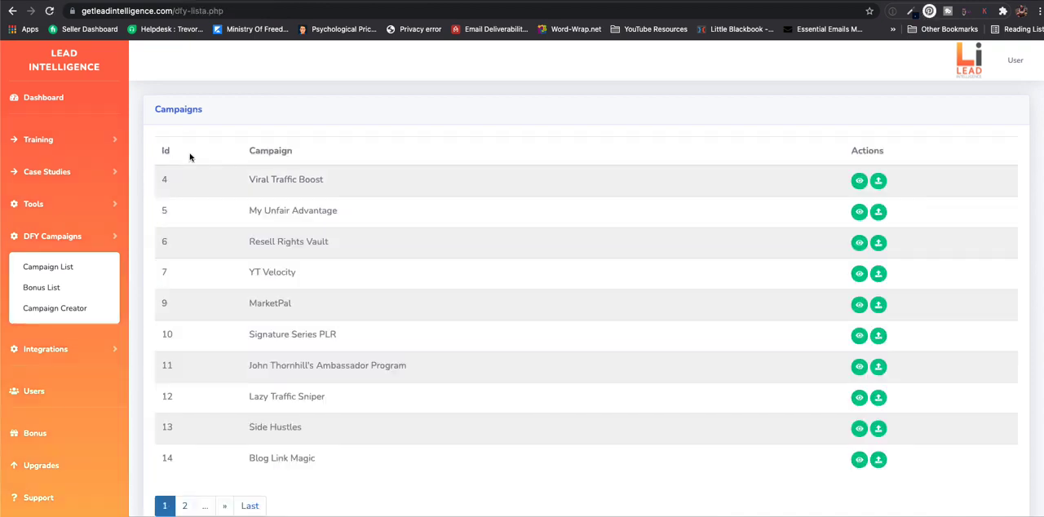
- Open the join form for "Viral Traffic Boost" and enter the owner's first name followed by "'s Bonus Page" as the title
left_click(879, 181)
left_click(171, 201)
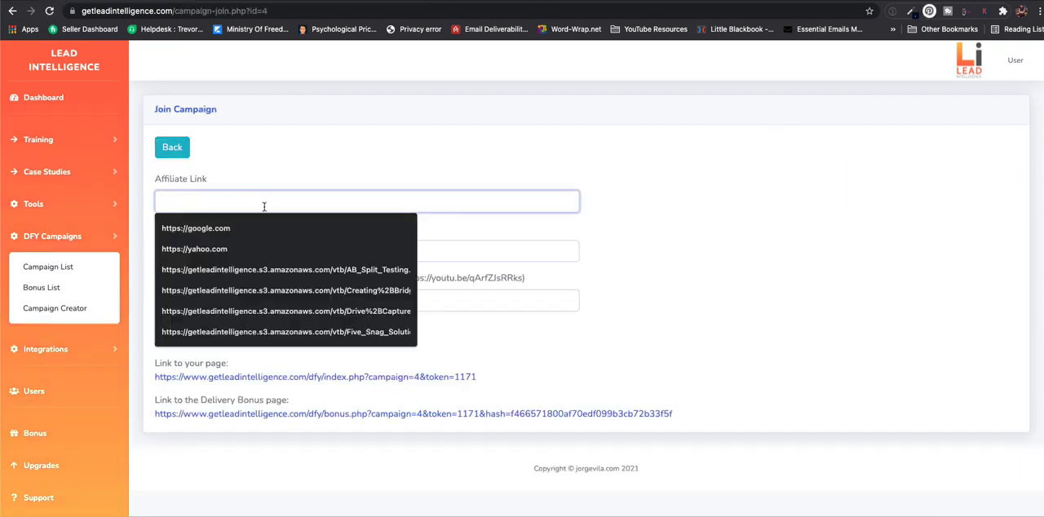
left_click(612, 219)
left_click(178, 253)
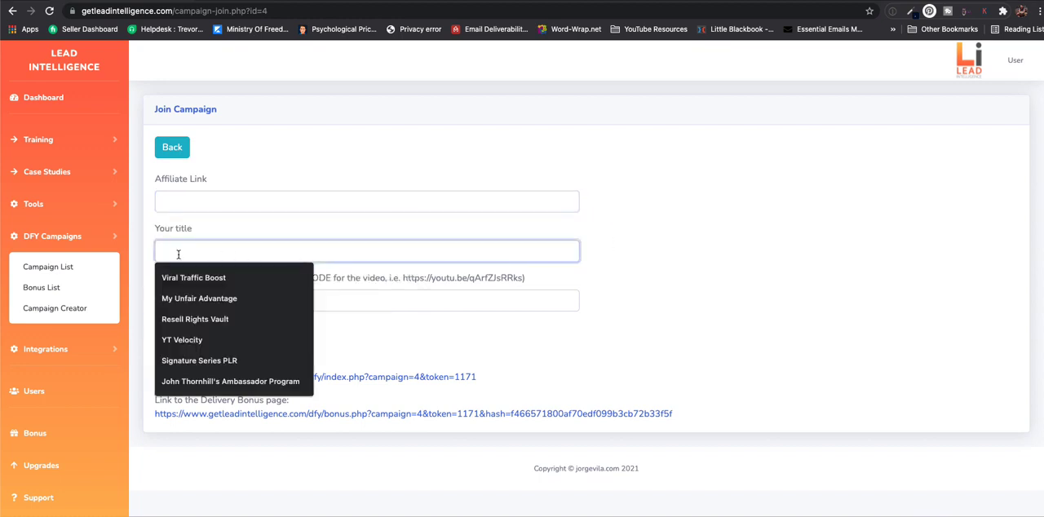
type("Trevor")
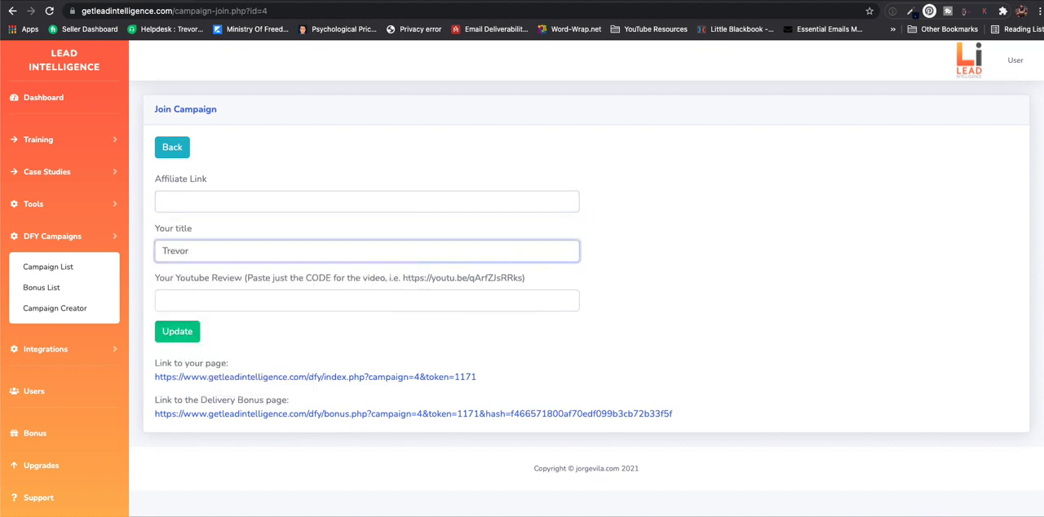
type("'s Bonus Page")
left_click(385, 300)
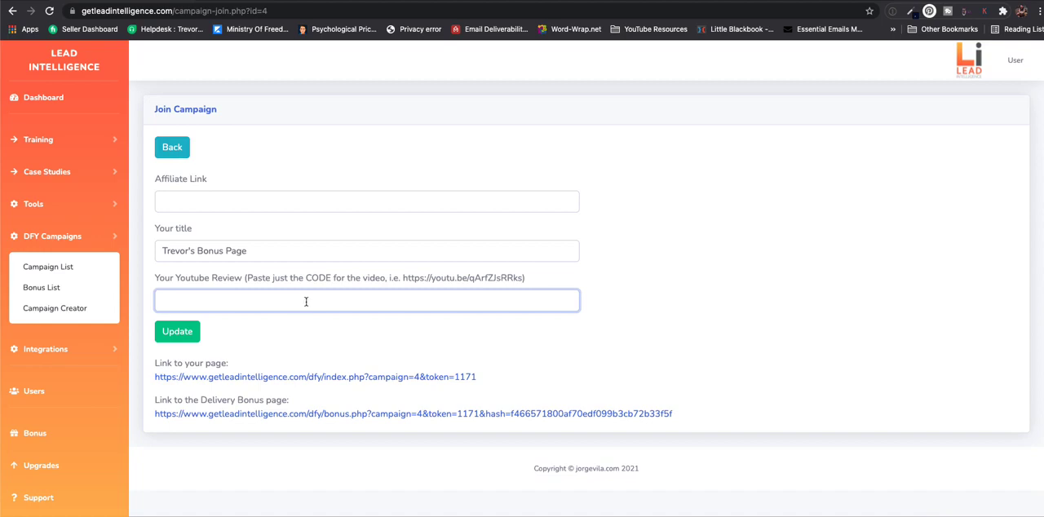
- Preview the public "Viral Traffic Boost" page, examining its video, product description, exclusive bonuses and purchase instructions
left_click(311, 377)
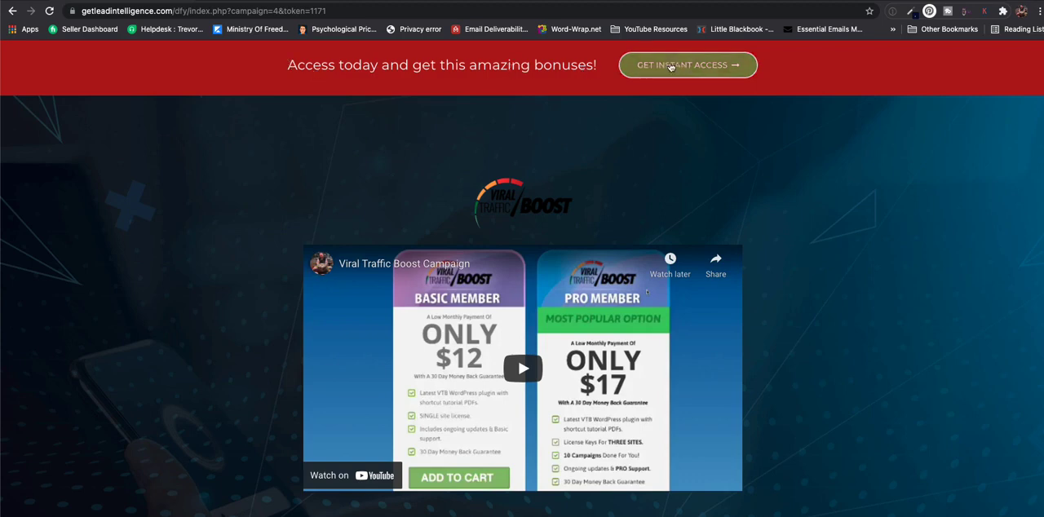
scroll(194, 235, "down", 2)
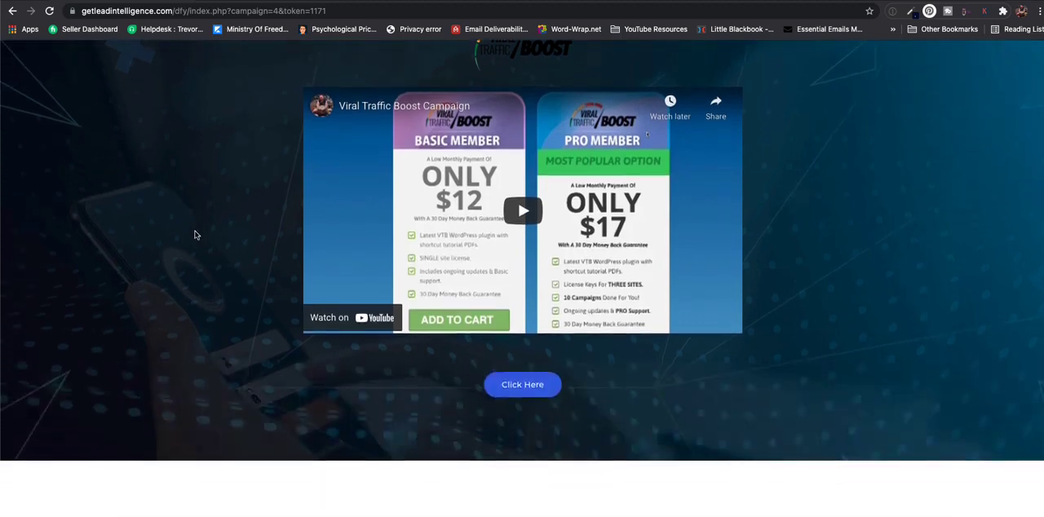
scroll(229, 252, "down", 5)
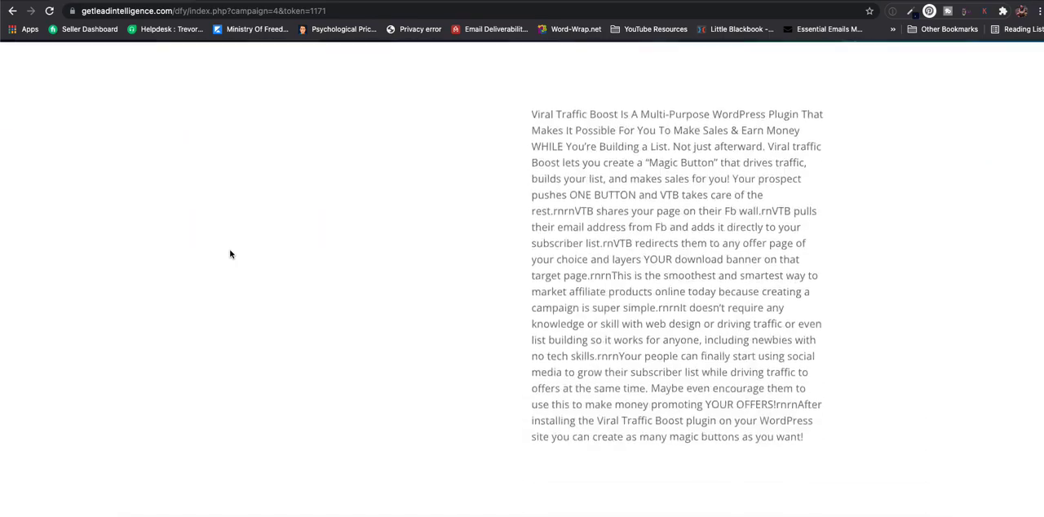
scroll(361, 232, "down", 4)
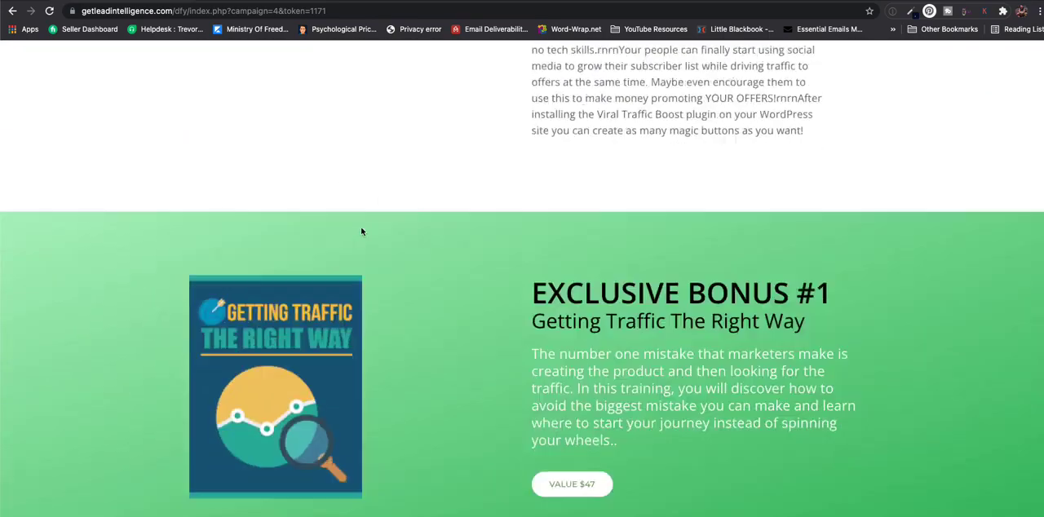
scroll(362, 231, "down", 18)
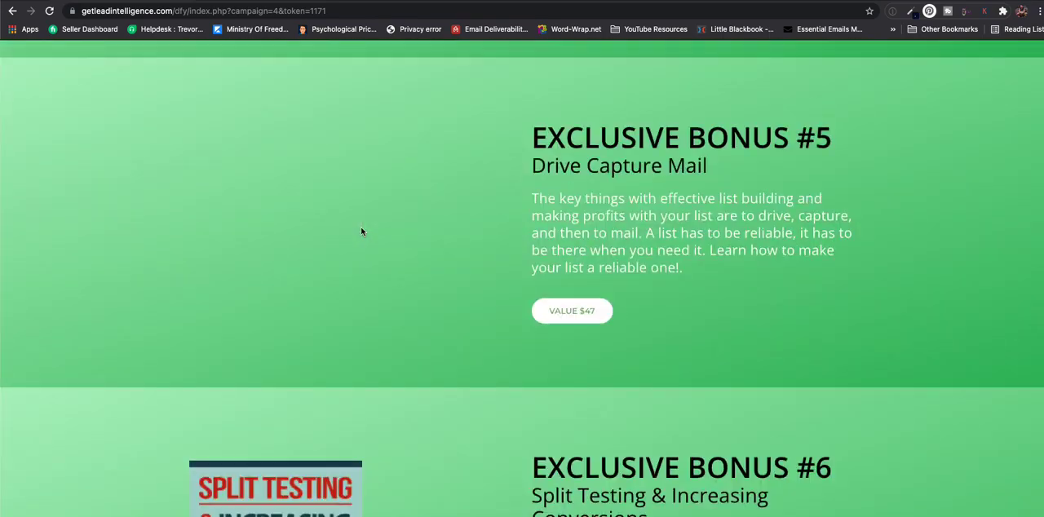
scroll(361, 231, "down", 15)
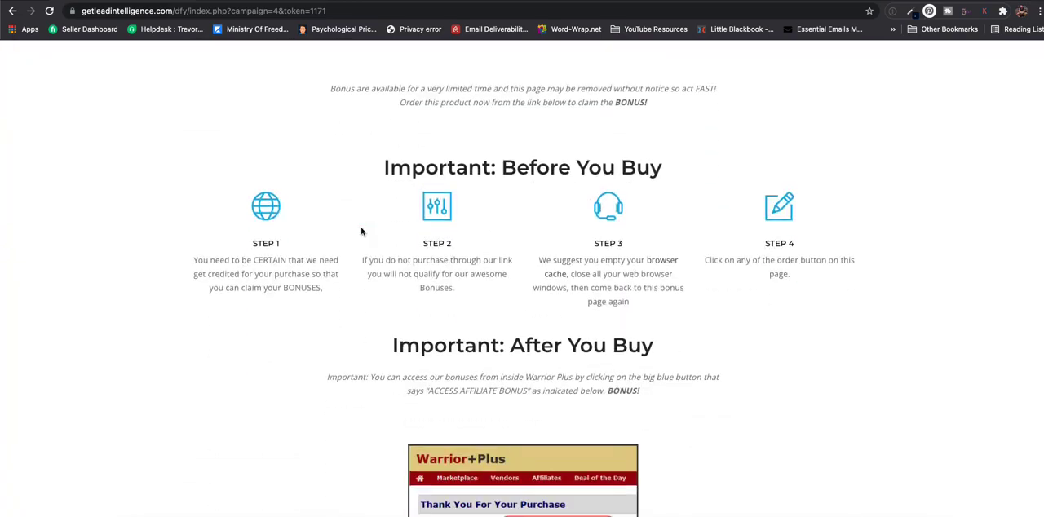
scroll(361, 232, "down", 6)
scroll(361, 232, "up", 5)
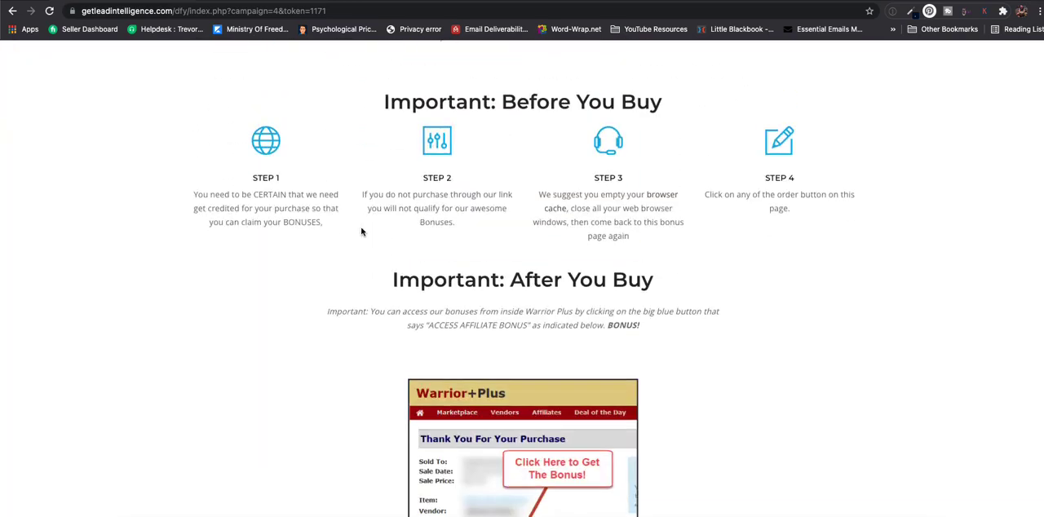
scroll(362, 232, "up", 20)
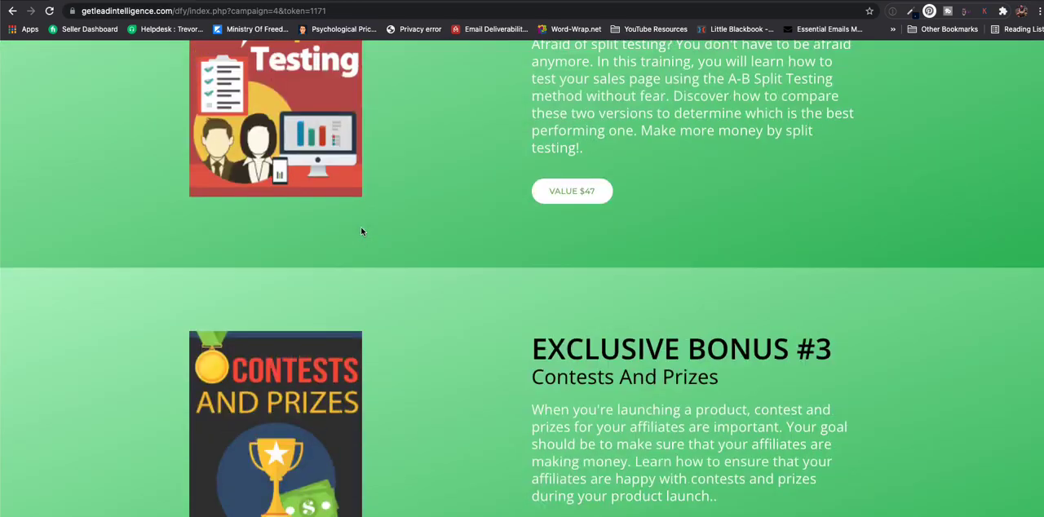
- Leave the public campaign page, examine the "Viral Traffic Boost" delivery bonus page and its downloadable bonuses, and return to the campaign list
scroll(362, 231, "up", 20)
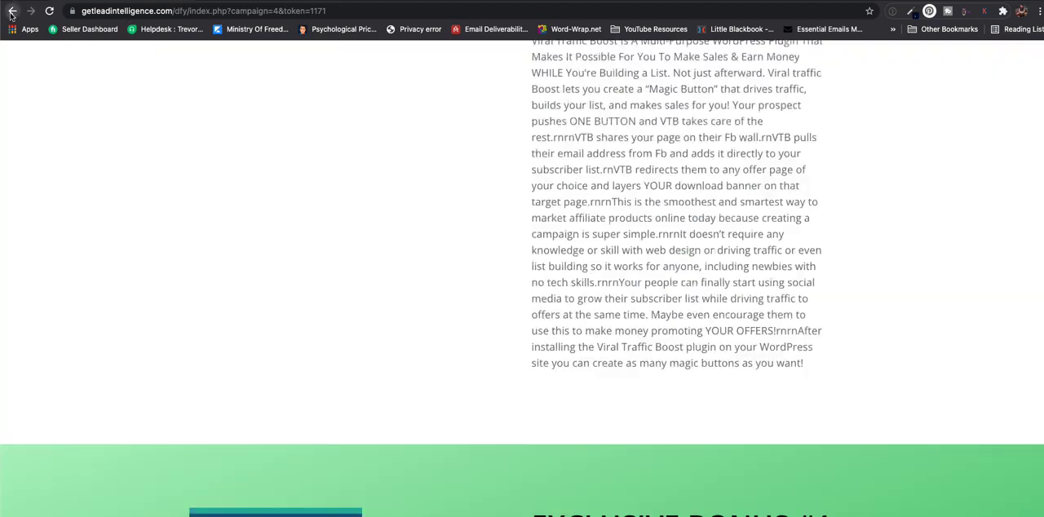
left_click(12, 11)
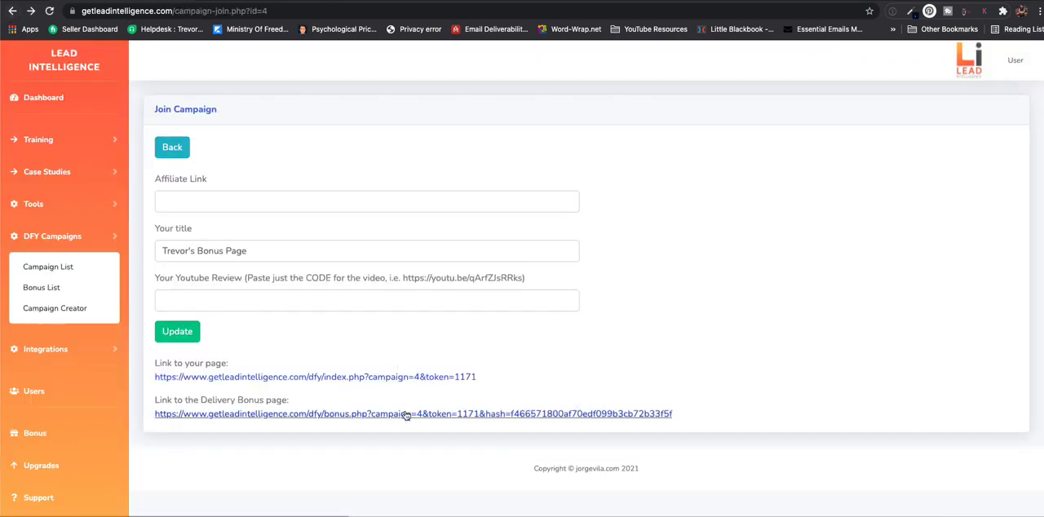
left_click(405, 414)
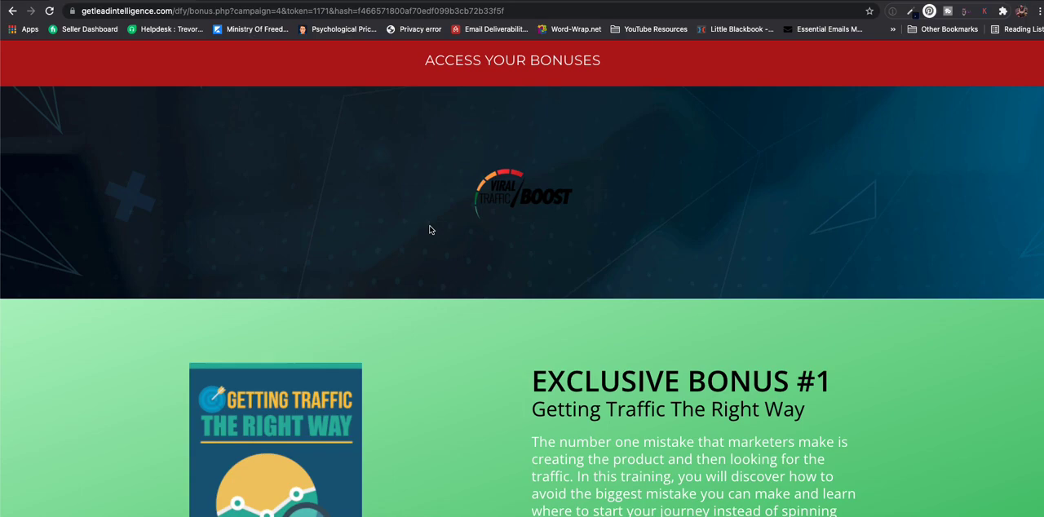
scroll(429, 229, "down", 5)
scroll(477, 343, "down", 1)
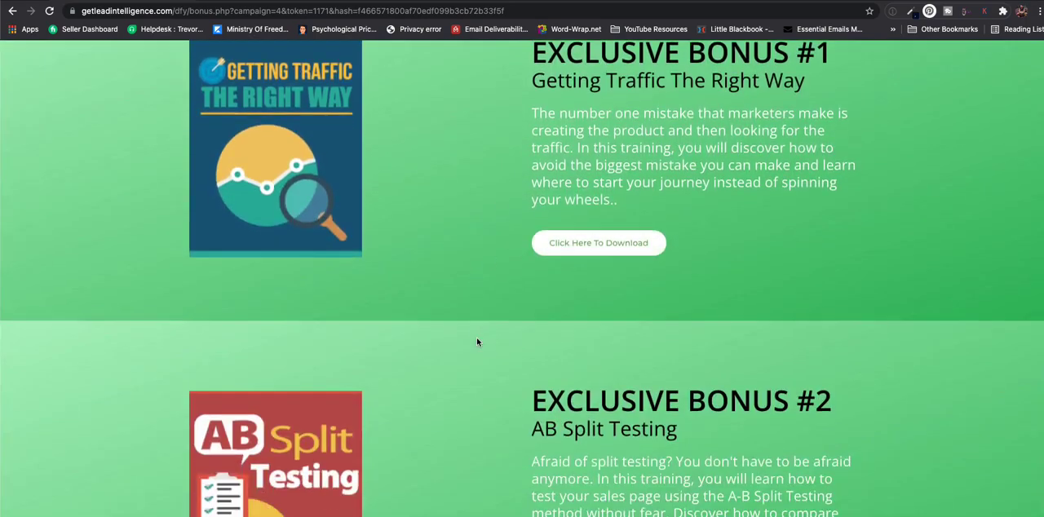
scroll(478, 343, "down", 8)
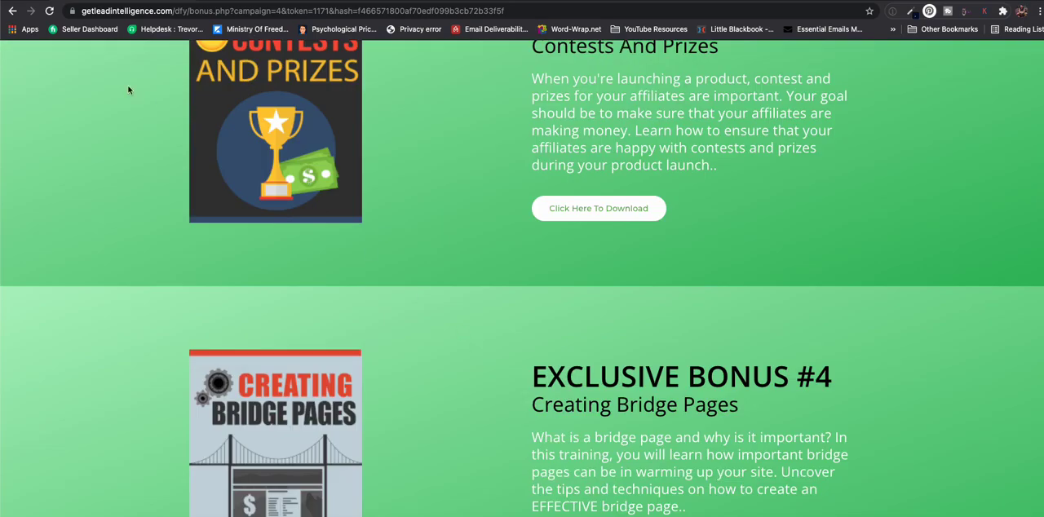
left_click(12, 11)
left_click(12, 12)
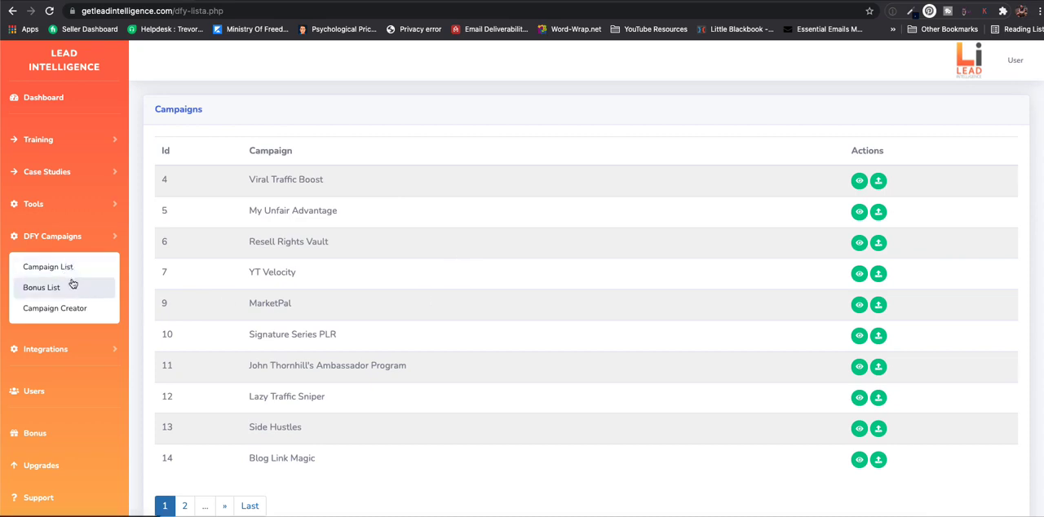
- Open the autoresponder integrations and view the form for adding a GetResponse integration, including its instructions and API key field
scroll(72, 283, "down", 1)
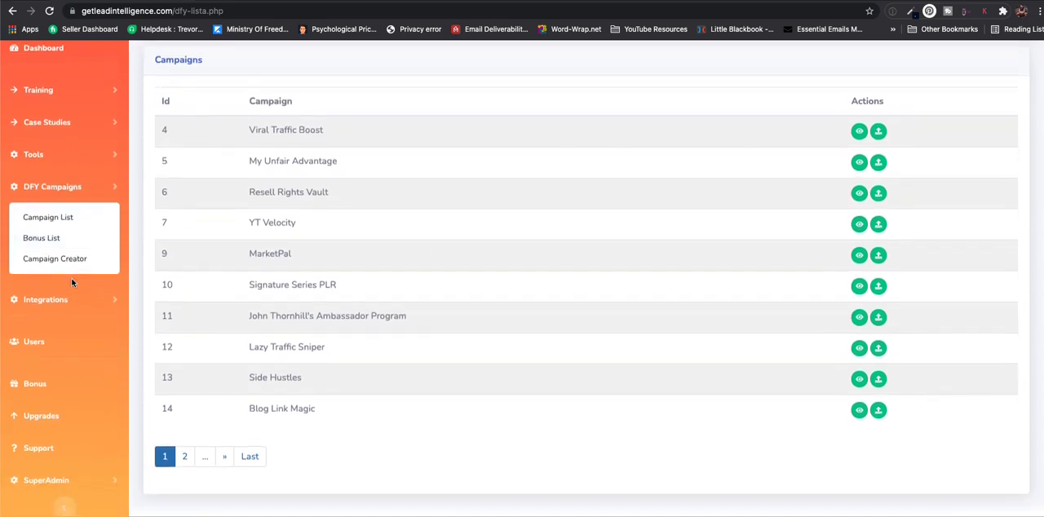
left_click(46, 300)
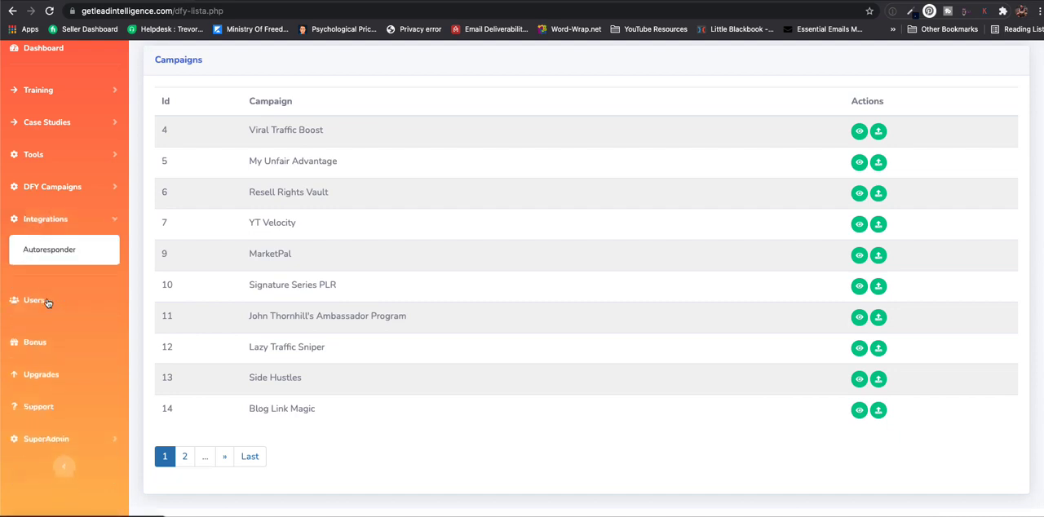
left_click(49, 249)
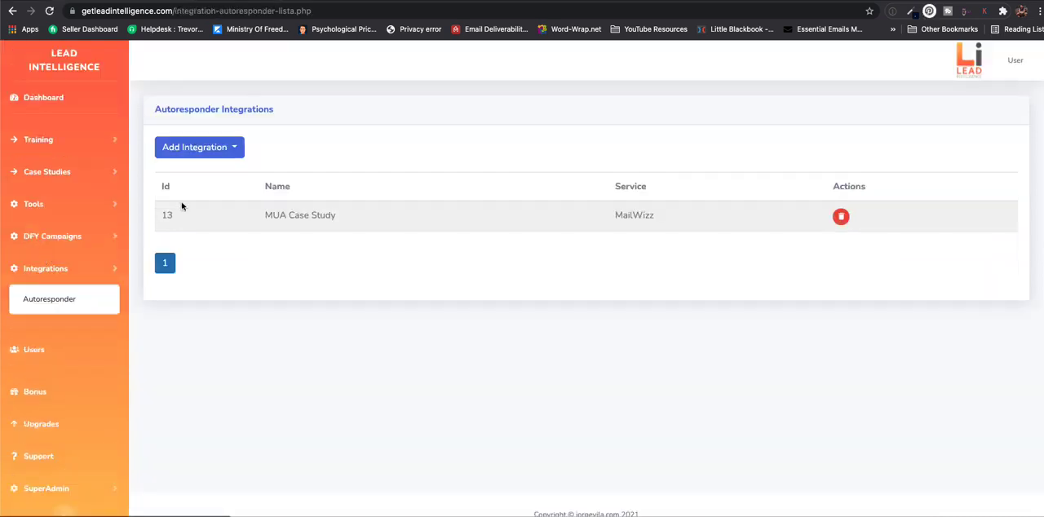
left_click(233, 157)
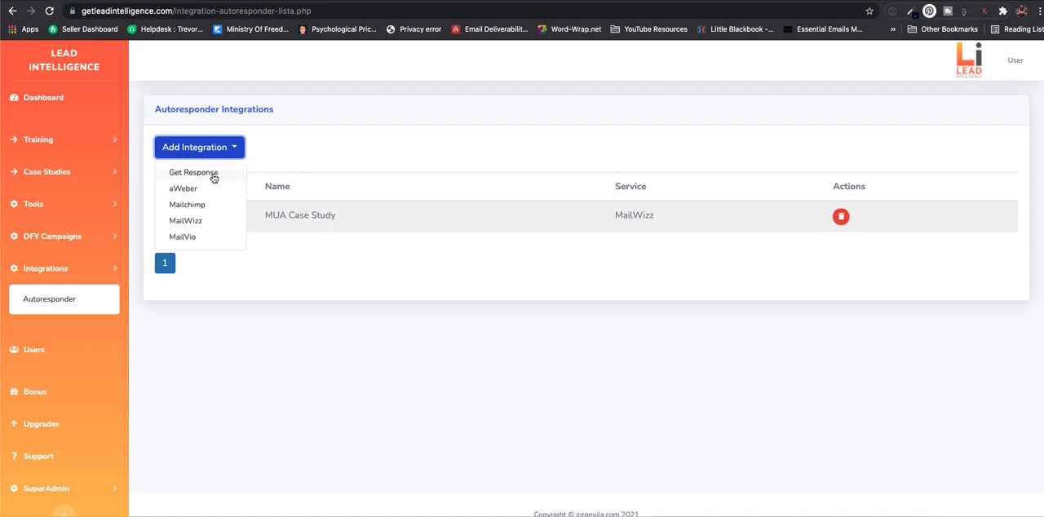
left_click(213, 175)
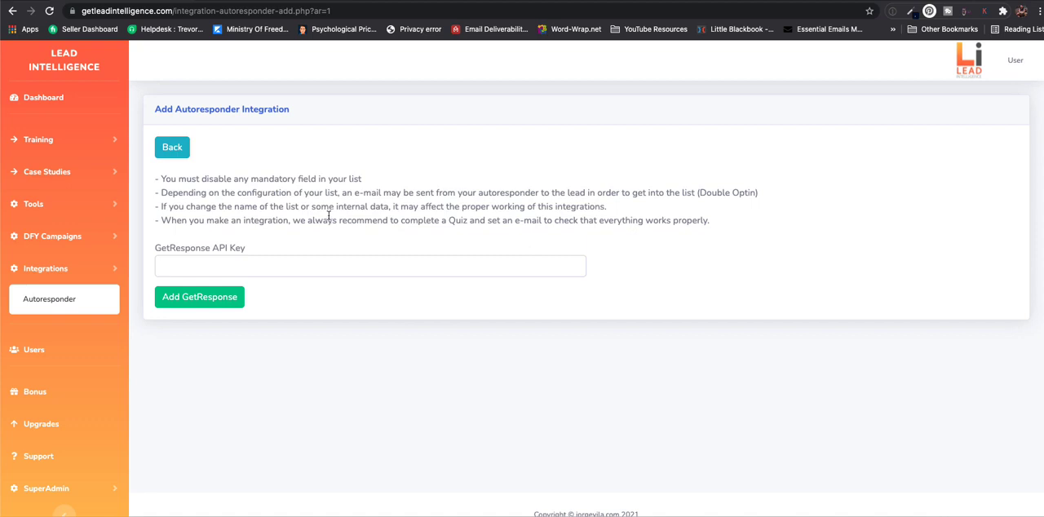
scroll(250, 245, "down", 1)
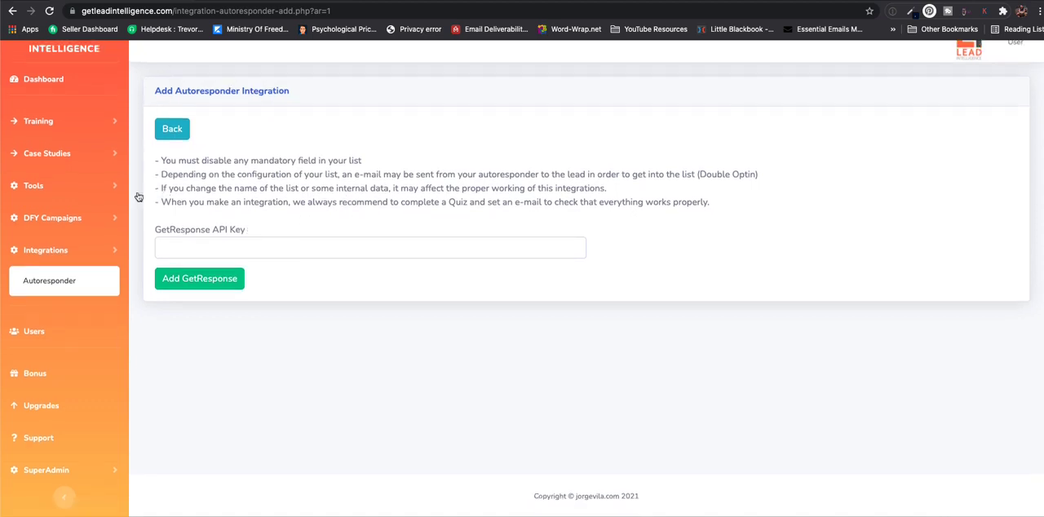
scroll(434, 149, "up", 1)
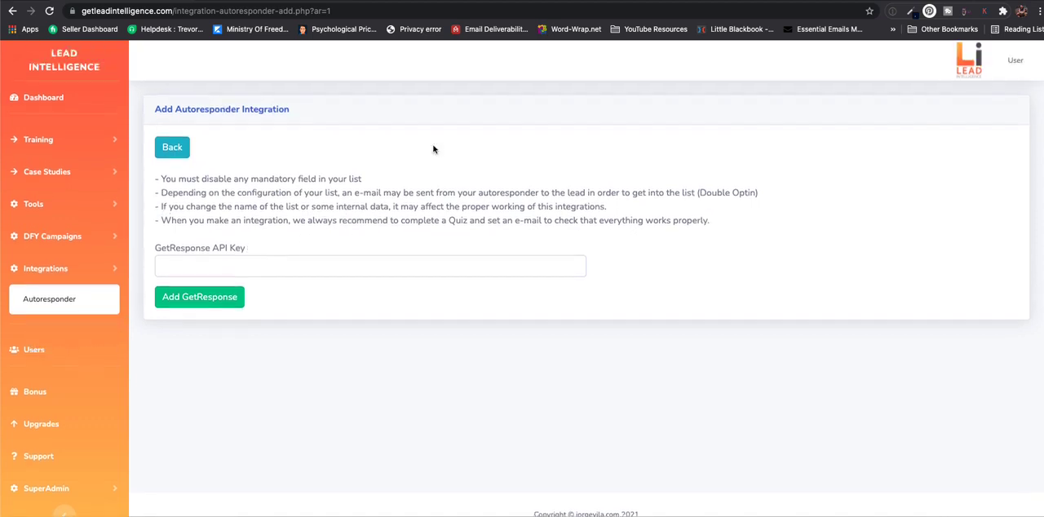